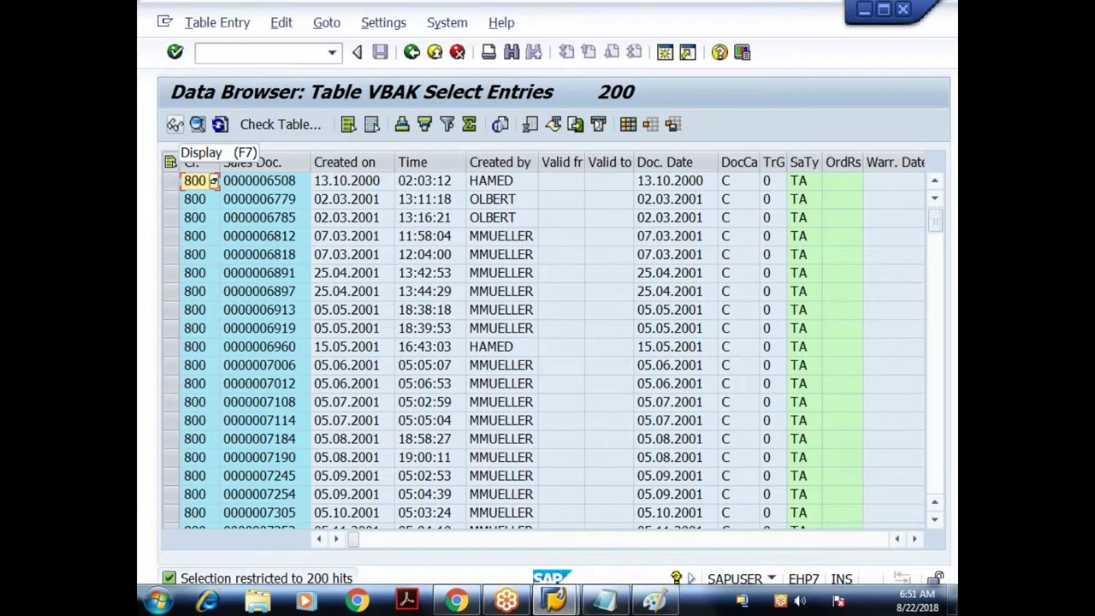
# Step: Leave the VBAK entries list, switch to Paint and delete the "Customer Range" label inside the large rectangle
pyautogui.click(412, 52)
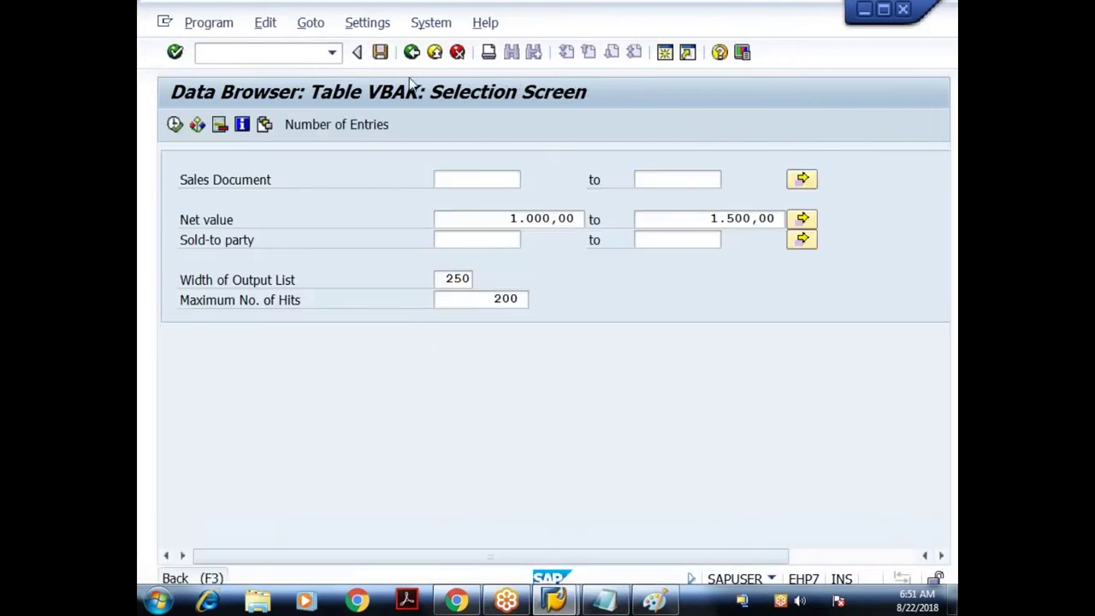
pyautogui.click(659, 601)
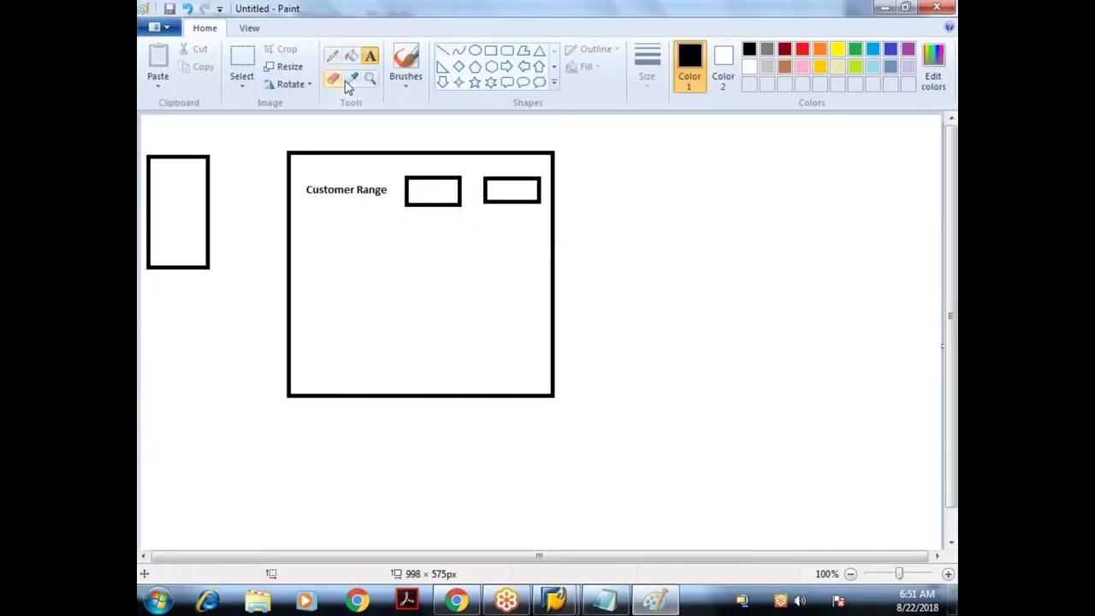
pyautogui.click(248, 66)
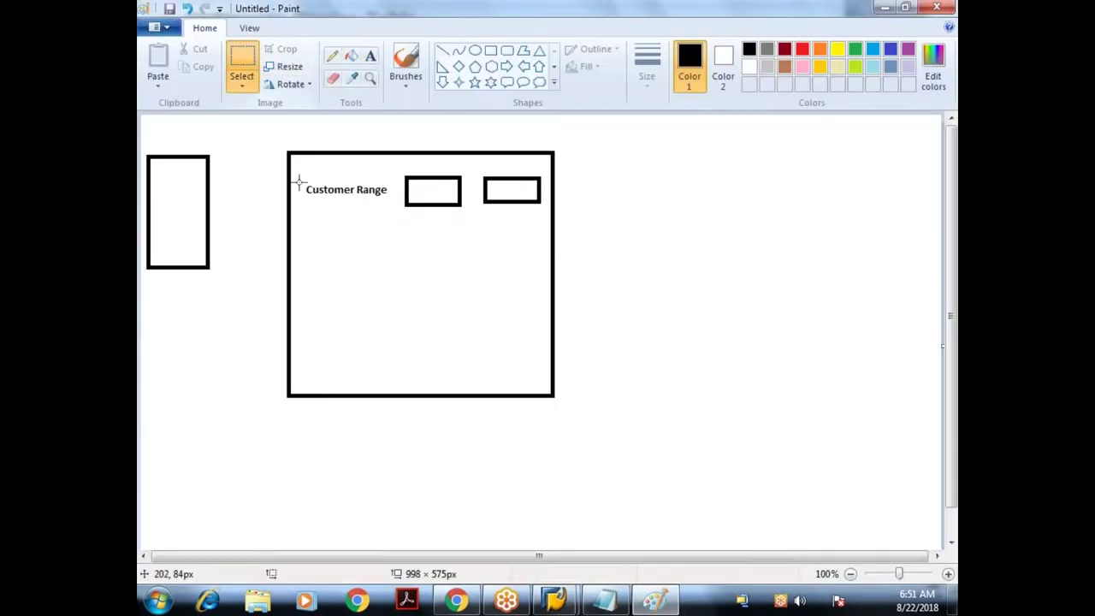
pyautogui.moveTo(296, 179); pyautogui.dragTo(397, 215)
pyautogui.press('Delete')
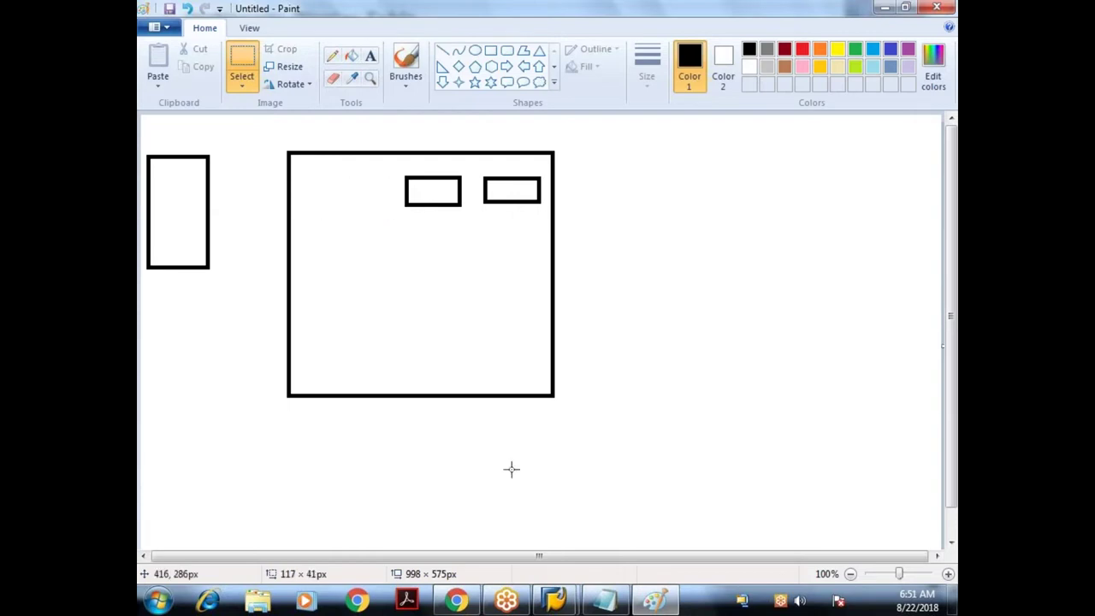
# Step: Switch to Notepad and add the line "standard tables --> kna1 (customer master data)" below the select-options notes
pyautogui.click(550, 602)
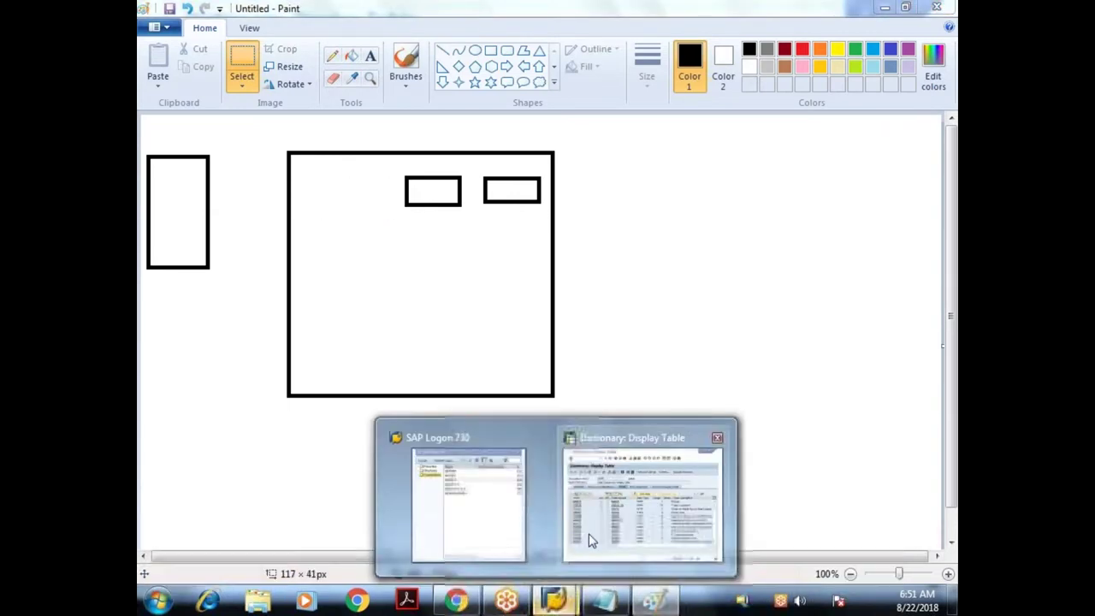
pyautogui.click(587, 538)
pyautogui.click(604, 602)
pyautogui.click(394, 134)
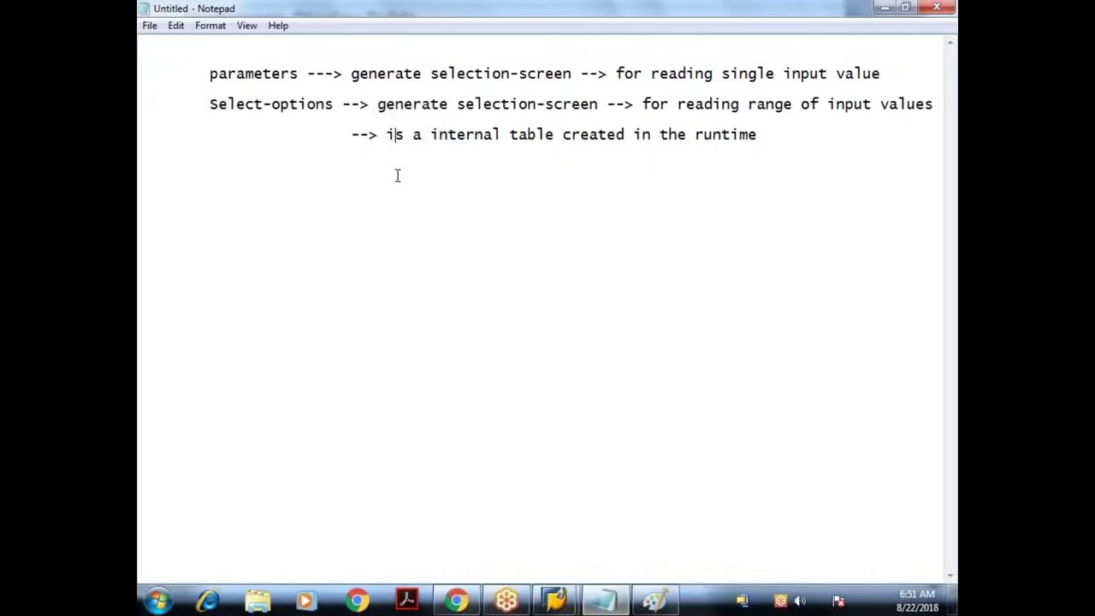
pyautogui.write('standard tables')
pyautogui.press('Home')
pyautogui.press('Return')
pyautogui.press('Return')
pyautogui.press('Return')
pyautogui.press('End')
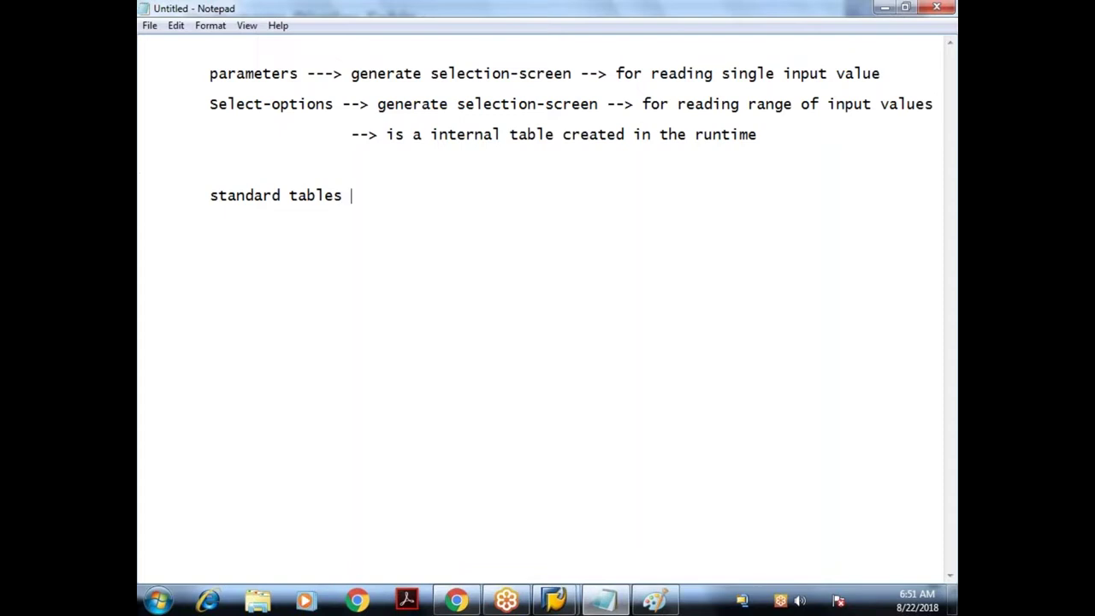
pyautogui.write('--> kna1 (custo')
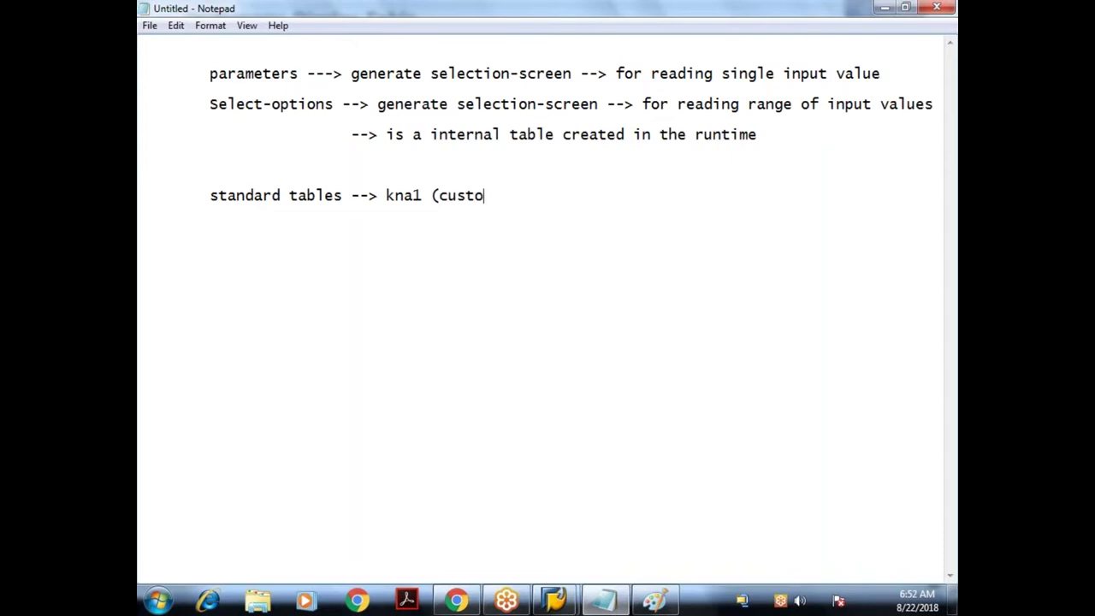
pyautogui.write('mer master data)                 --')
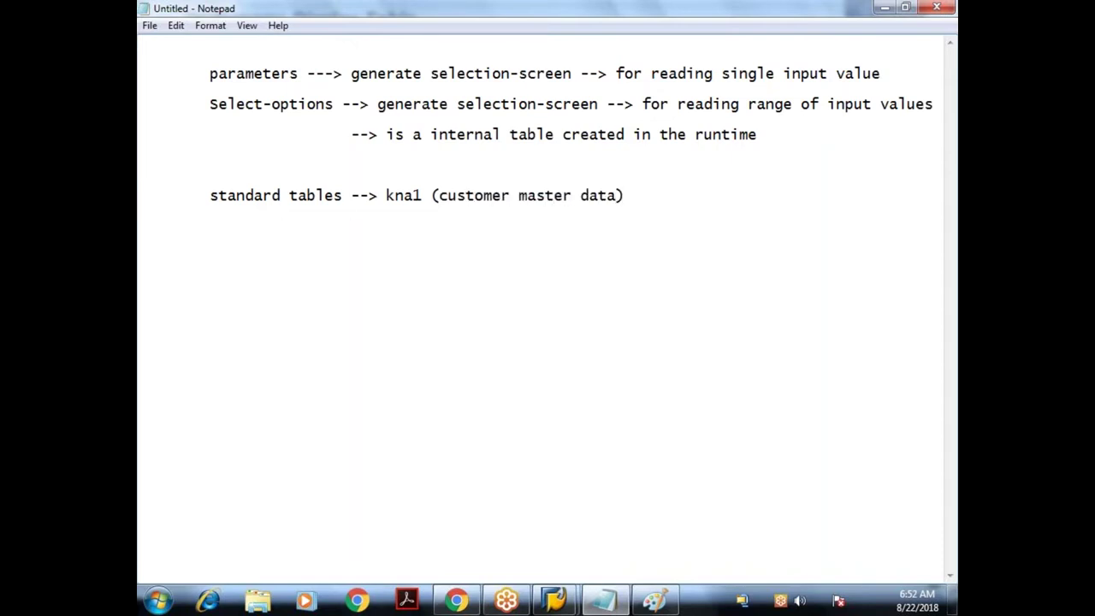
# Step: Add aligned entries "-->mara (material master data)" and "--> vbak (sales document header data)" beneath the kna1 line
pyautogui.write('>mara (material master data)                 --> v')
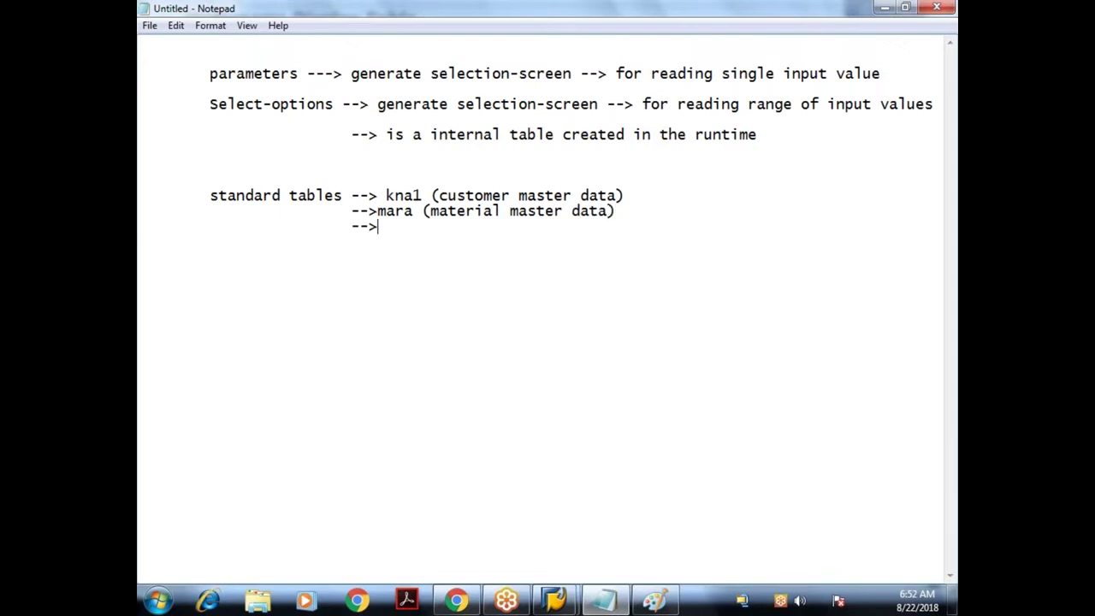
pyautogui.write('bak (sales')
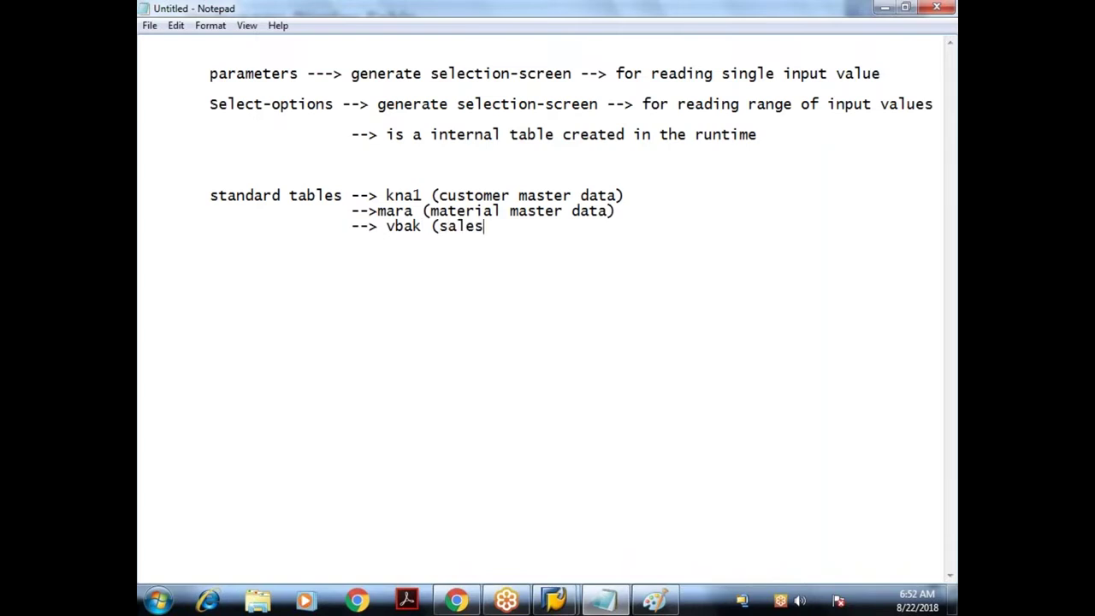
pyautogui.write(' document header data')
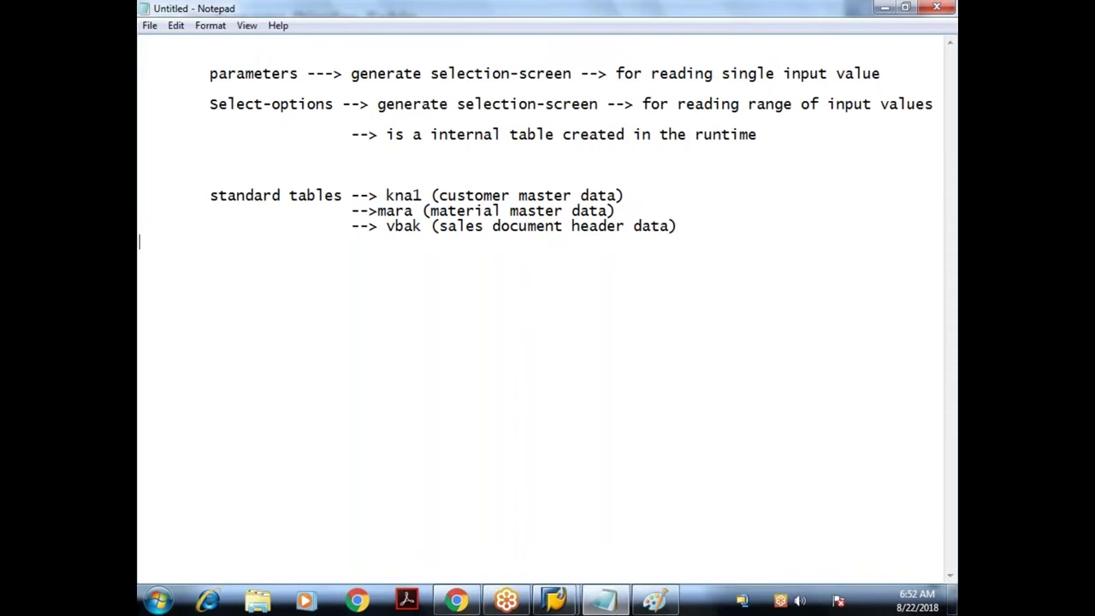
# Step: Switch to SAP, return to the ABAP Dictionary initial screen and display the database table VBAK
pyautogui.click(554, 599)
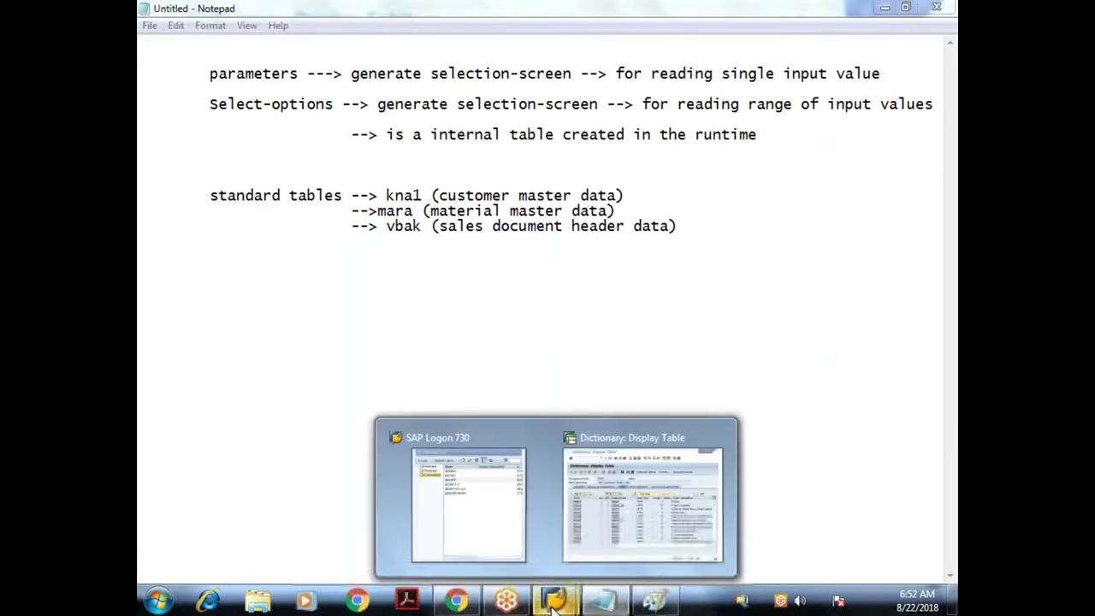
pyautogui.click(599, 525)
pyautogui.click(412, 52)
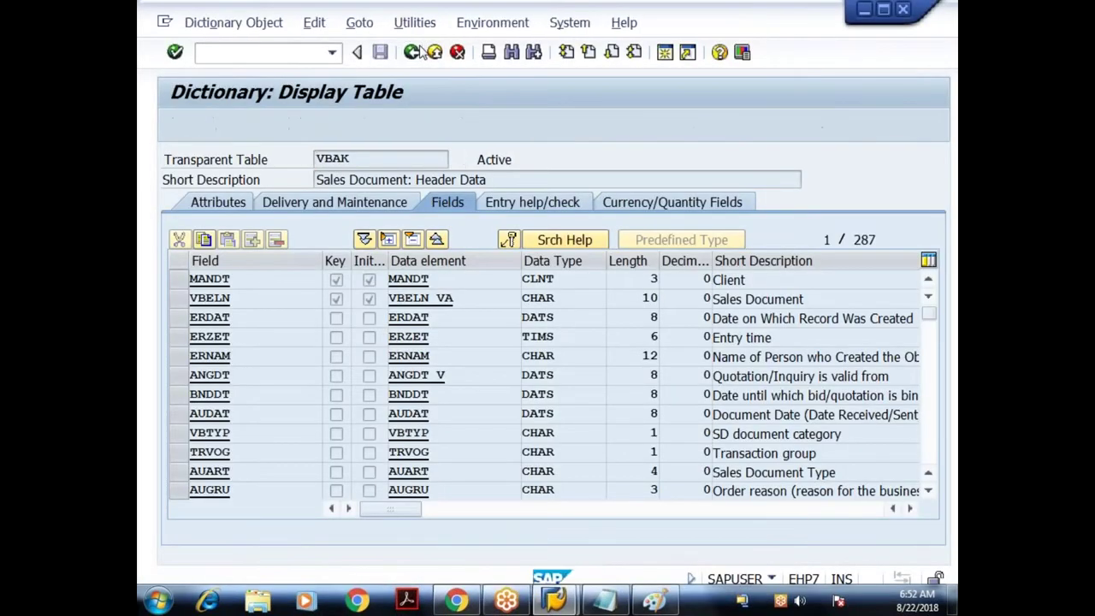
pyautogui.moveTo(391, 201); pyautogui.dragTo(320, 196)
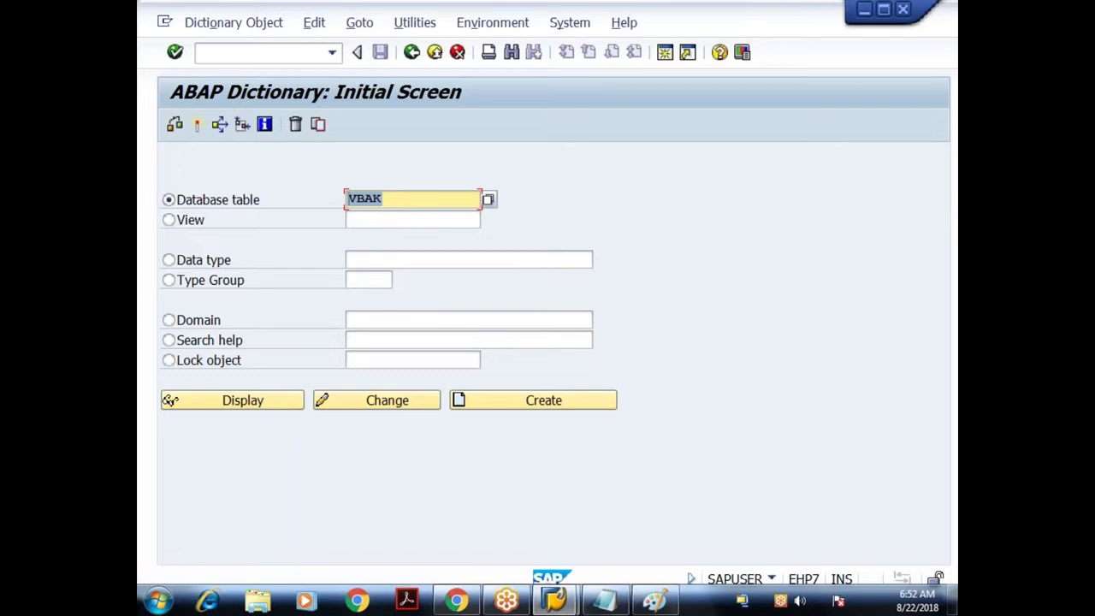
pyautogui.click(279, 399)
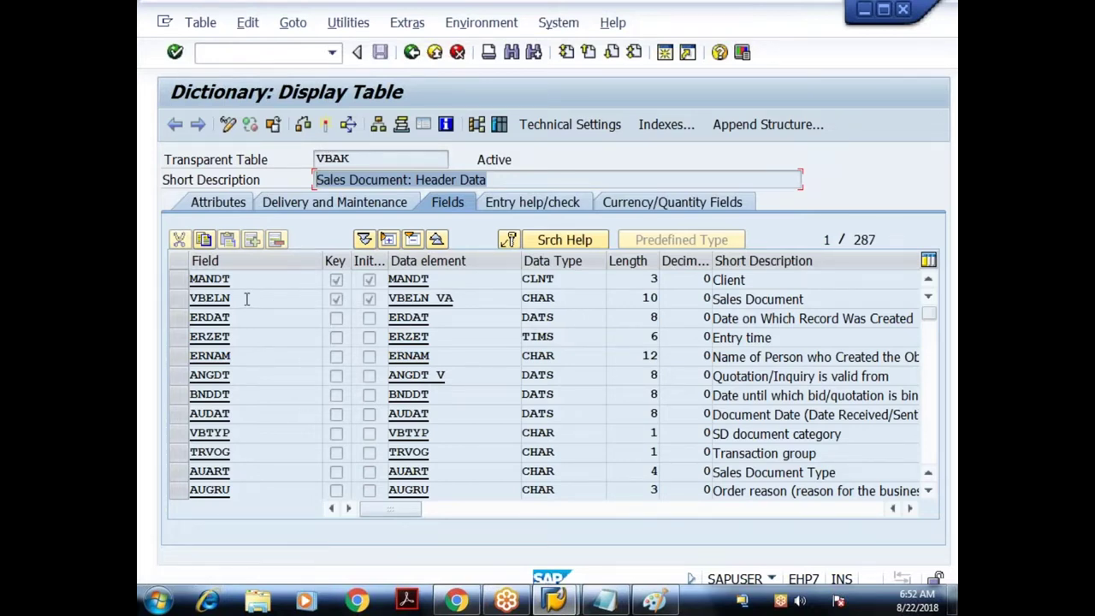
# Step: Examine the MANDT and VBELN fields with their short descriptions, narrowing the Field column to show more of the description text
pyautogui.click(742, 284)
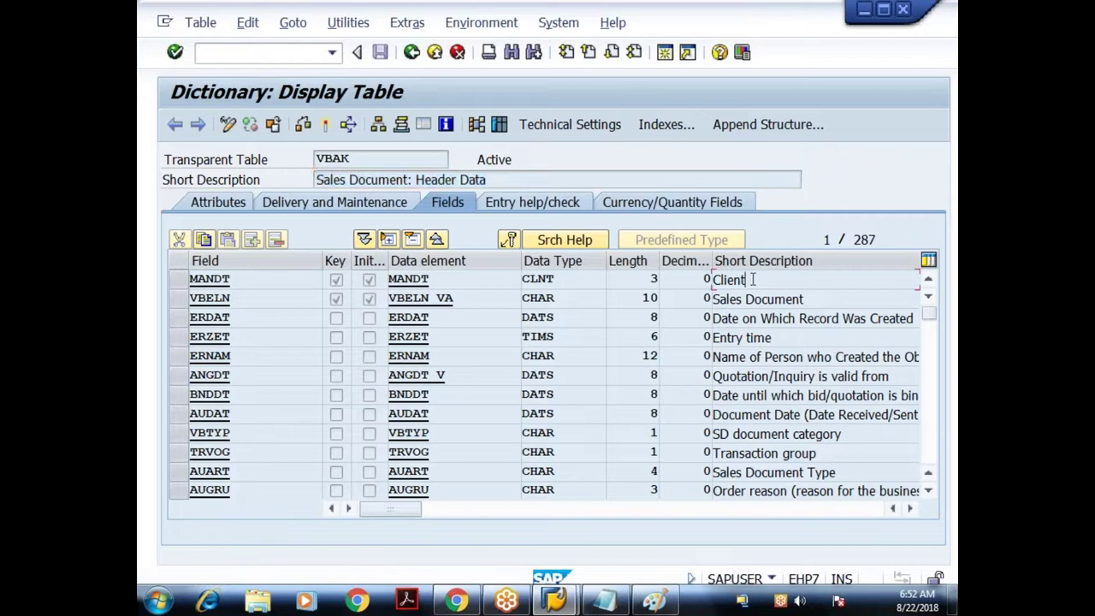
pyautogui.click(241, 303)
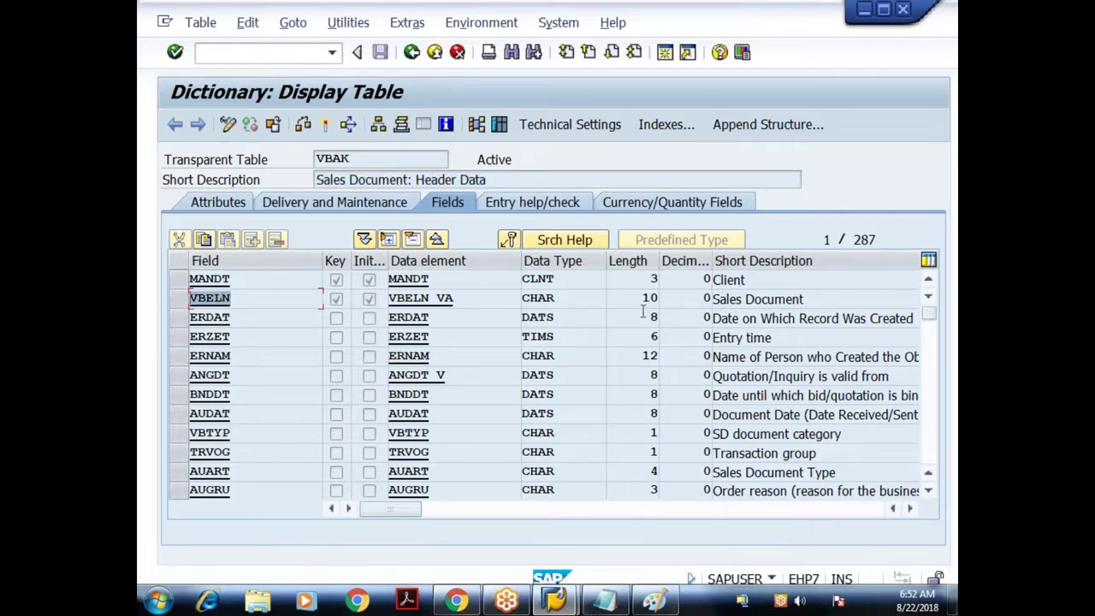
pyautogui.moveTo(804, 303); pyautogui.dragTo(459, 300)
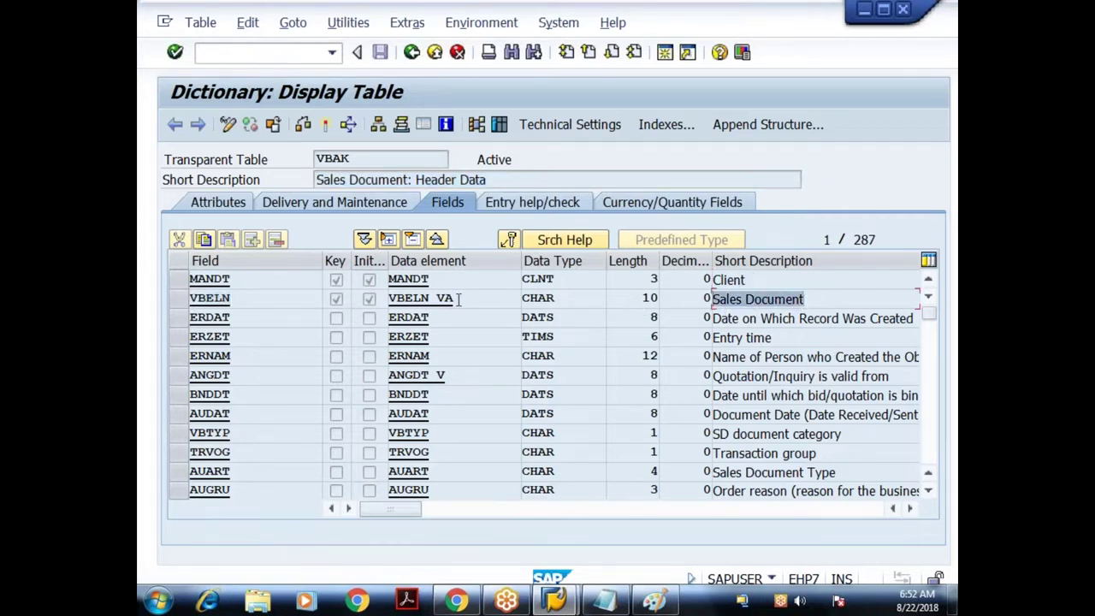
pyautogui.moveTo(323, 260); pyautogui.dragTo(263, 261)
pyautogui.moveTo(238, 296); pyautogui.dragTo(185, 313)
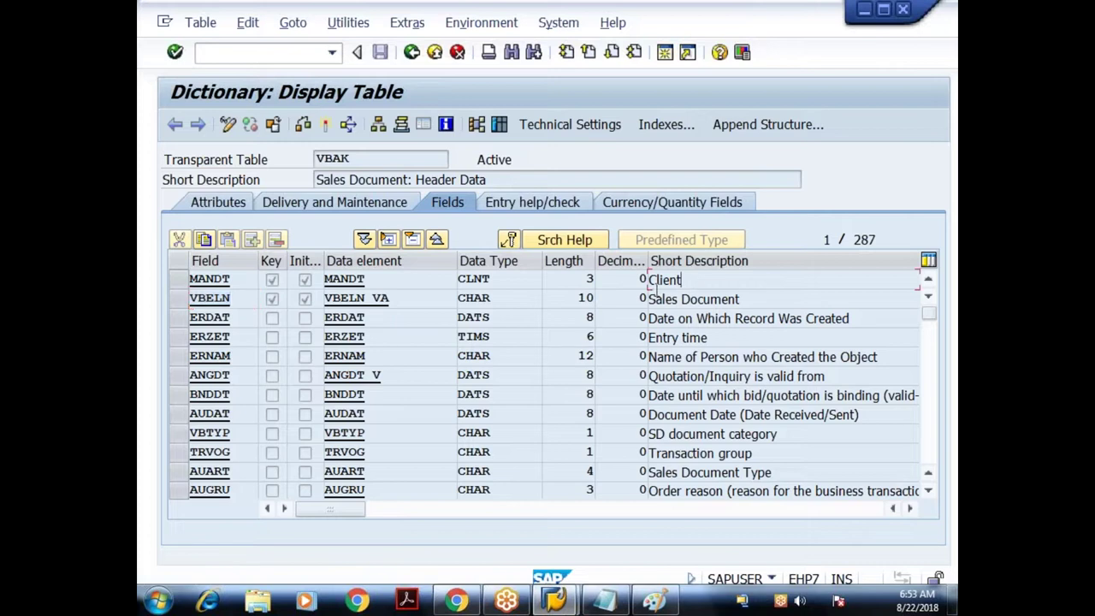
pyautogui.doubleClick(657, 280)
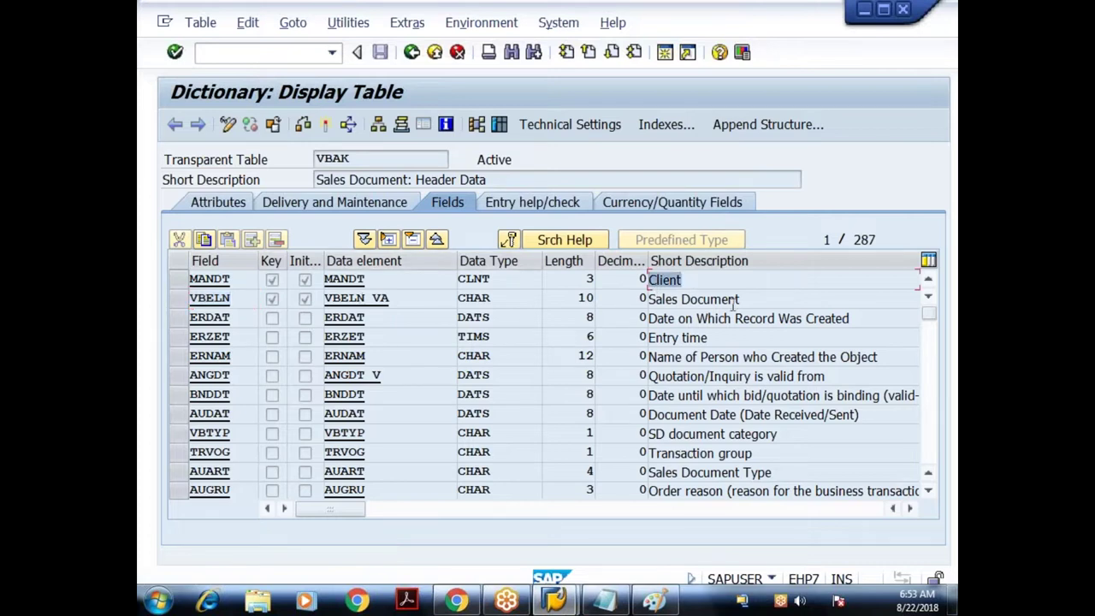
pyautogui.moveTo(753, 299); pyautogui.dragTo(648, 301)
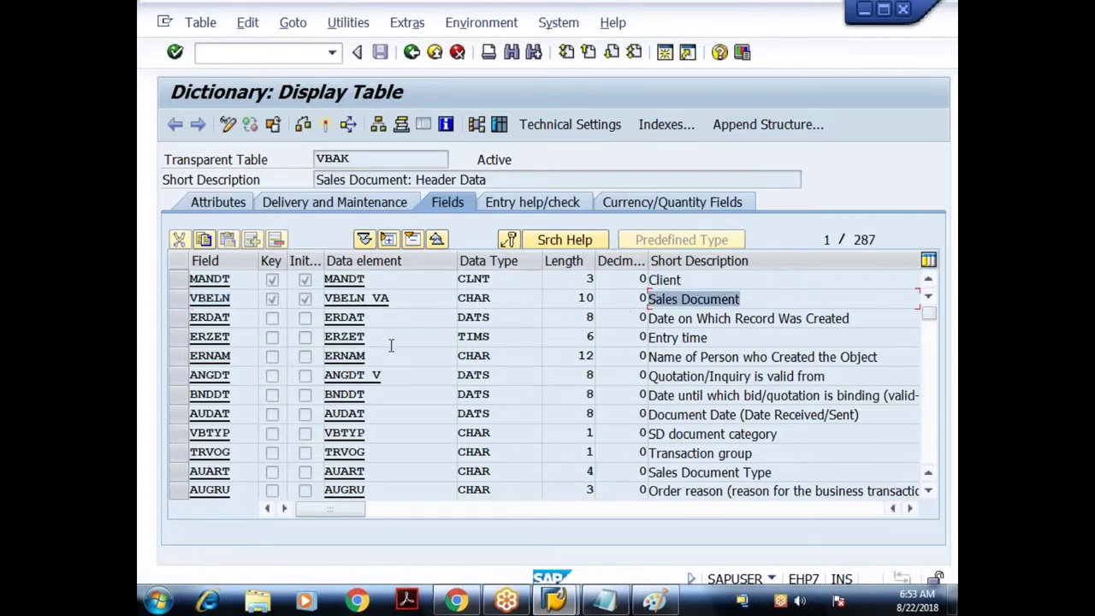
# Step: Review the ERDAT, ERZET and ERNAM fields and the description of ERNAM, dismissing the browser notification
pyautogui.moveTo(239, 318); pyautogui.dragTo(161, 329)
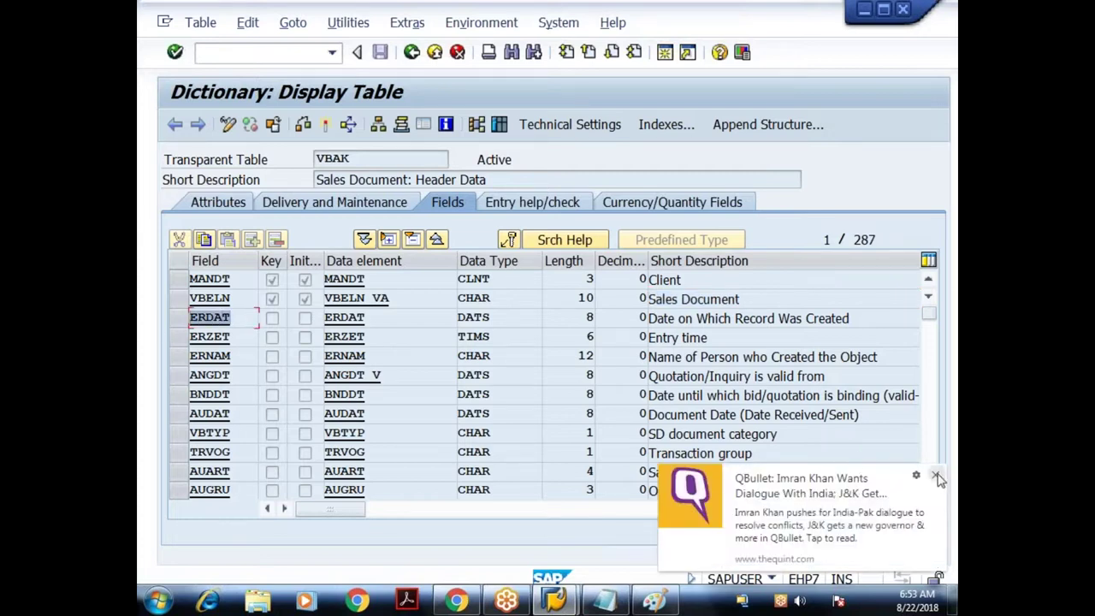
pyautogui.click(935, 475)
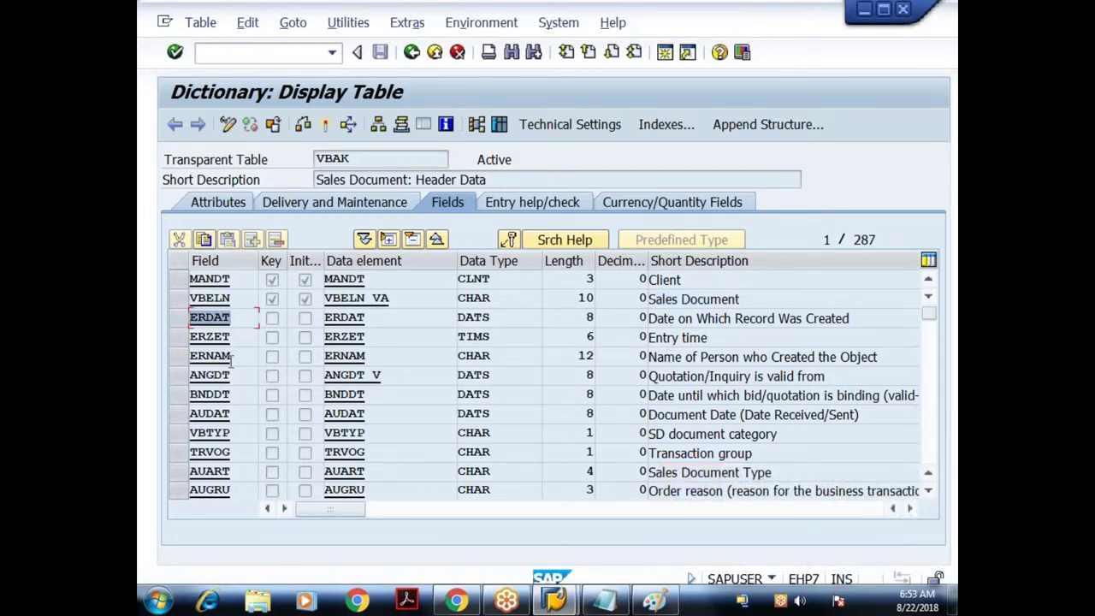
pyautogui.click(230, 358)
pyautogui.moveTo(676, 357); pyautogui.dragTo(780, 358)
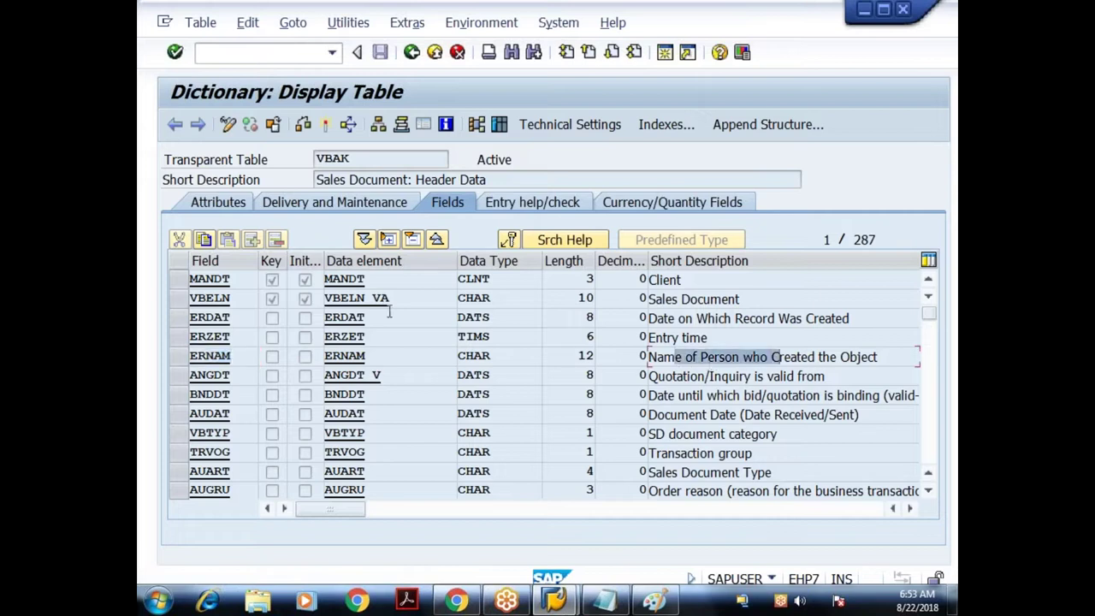
pyautogui.click(233, 319)
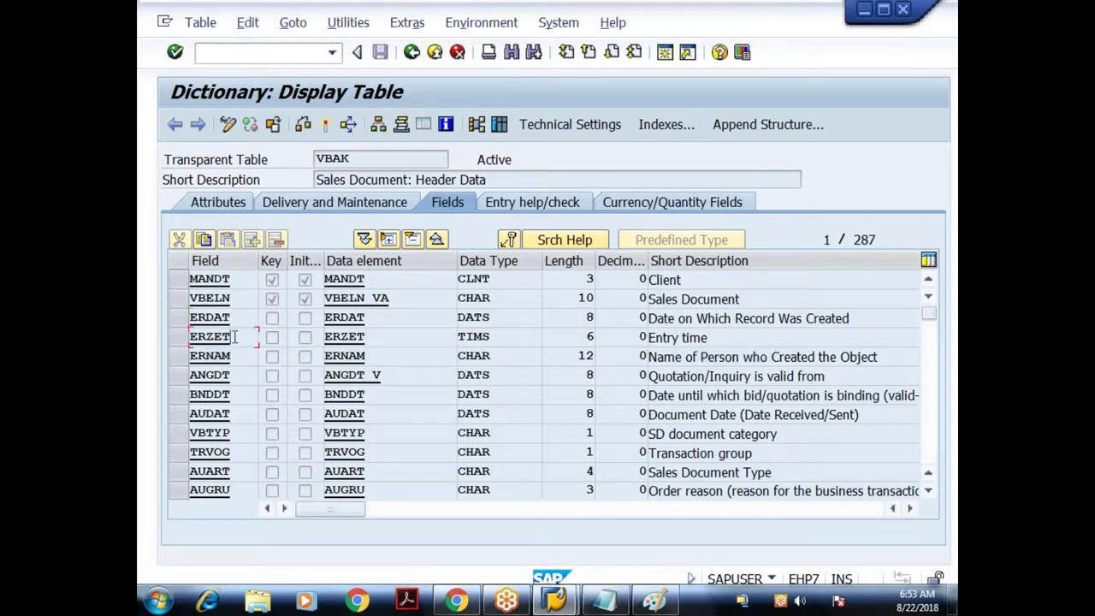
pyautogui.click(232, 354)
# Step: Find the field netwr in the VBAK component list and examine its data type, length and short description
pyautogui.click(512, 53)
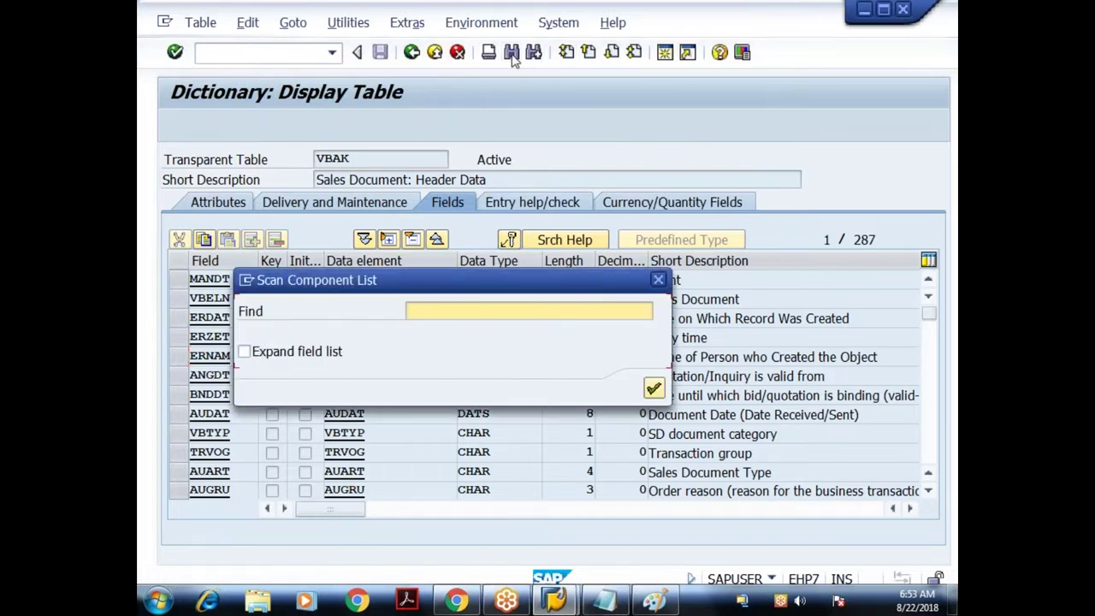
pyautogui.write('waerk')
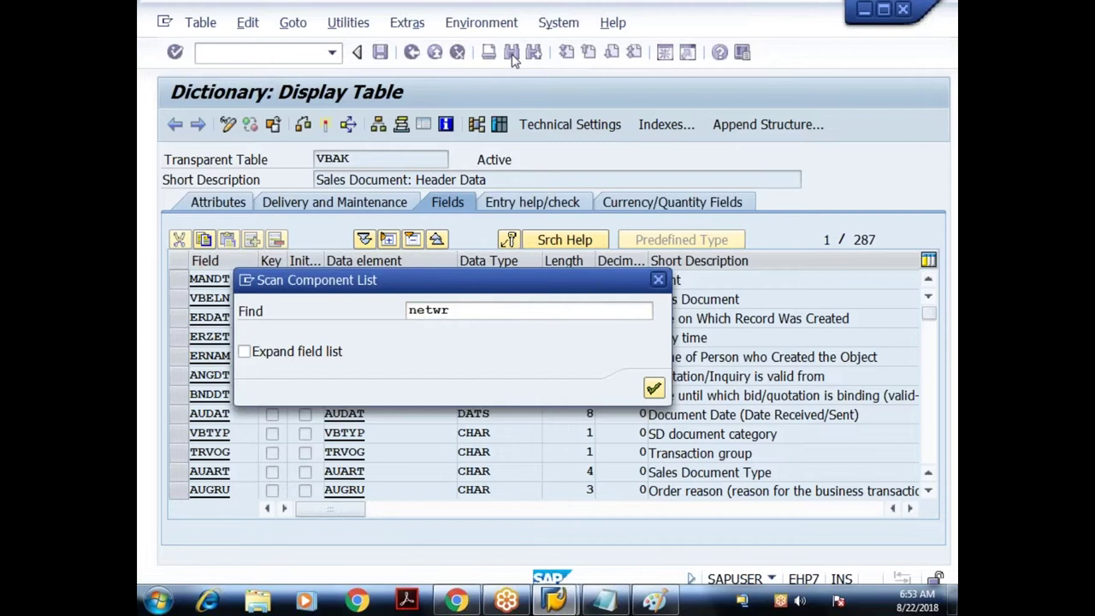
pyautogui.press('Return')
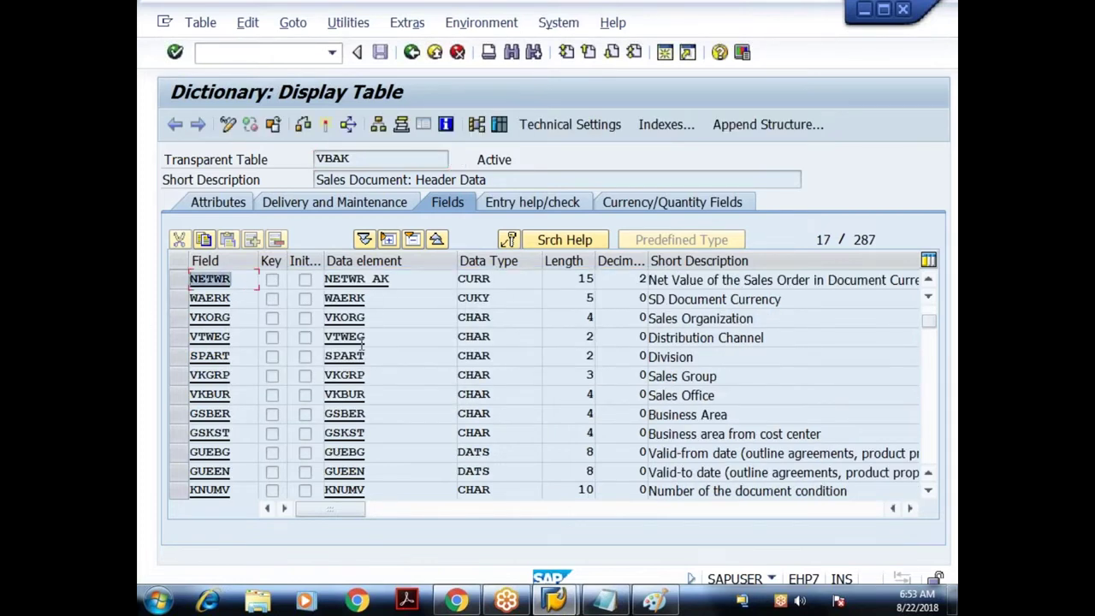
pyautogui.click(499, 283)
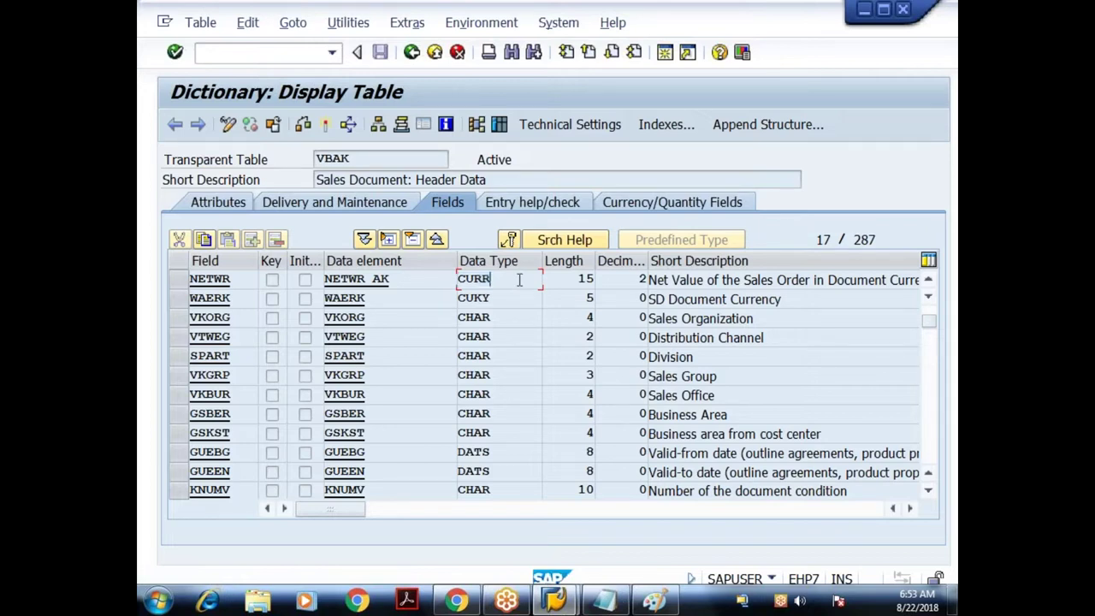
pyautogui.click(569, 282)
pyautogui.moveTo(672, 282); pyautogui.dragTo(802, 290)
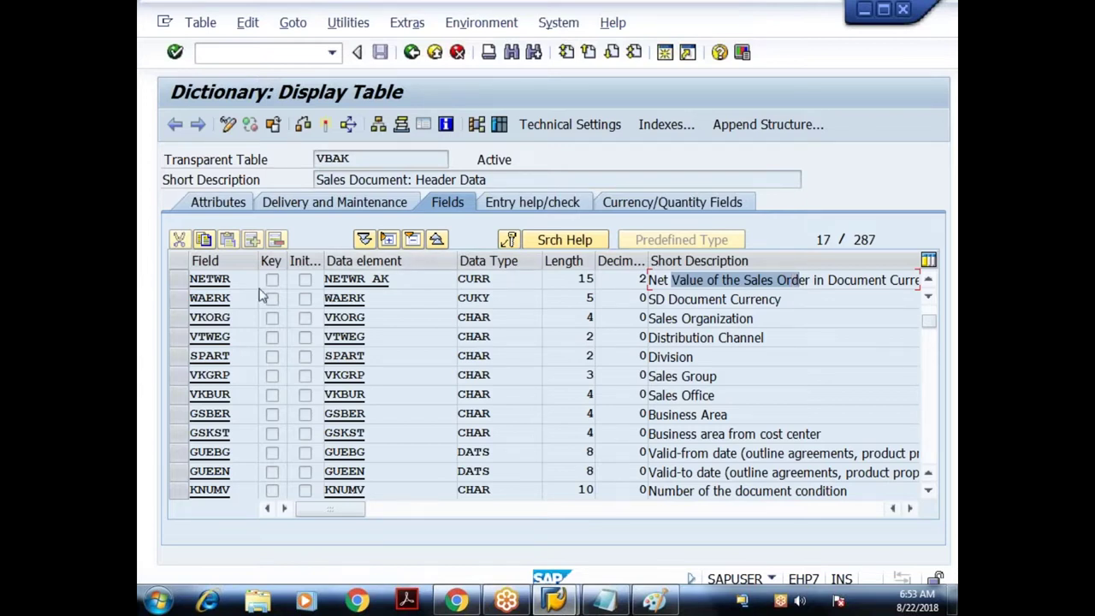
pyautogui.moveTo(247, 280); pyautogui.dragTo(145, 290)
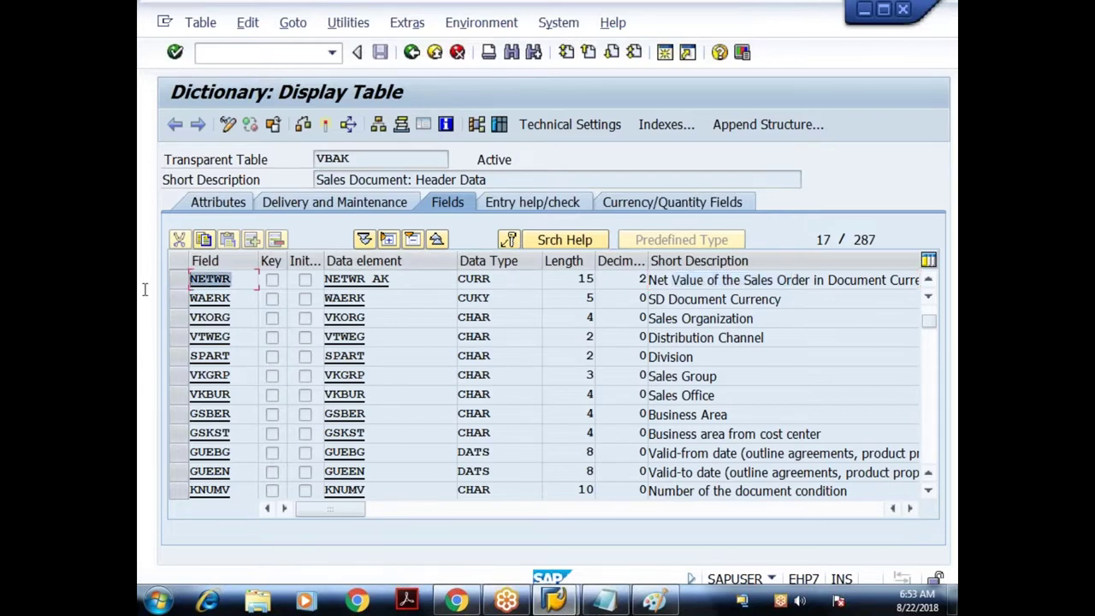
# Step: Switch to Paint and add the text label "Net value Range" inside the large rectangle, beside the two small input boxes
pyautogui.click(656, 599)
pyautogui.click(370, 56)
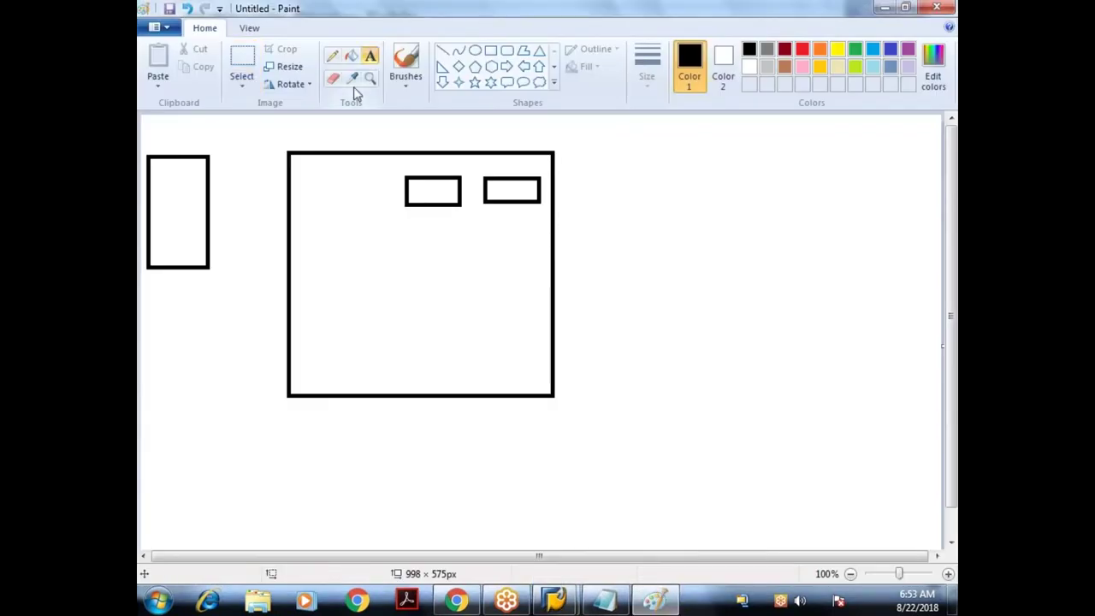
pyautogui.click(303, 183)
pyautogui.moveTo(349, 197); pyautogui.dragTo(632, 296)
pyautogui.write('Net valu')
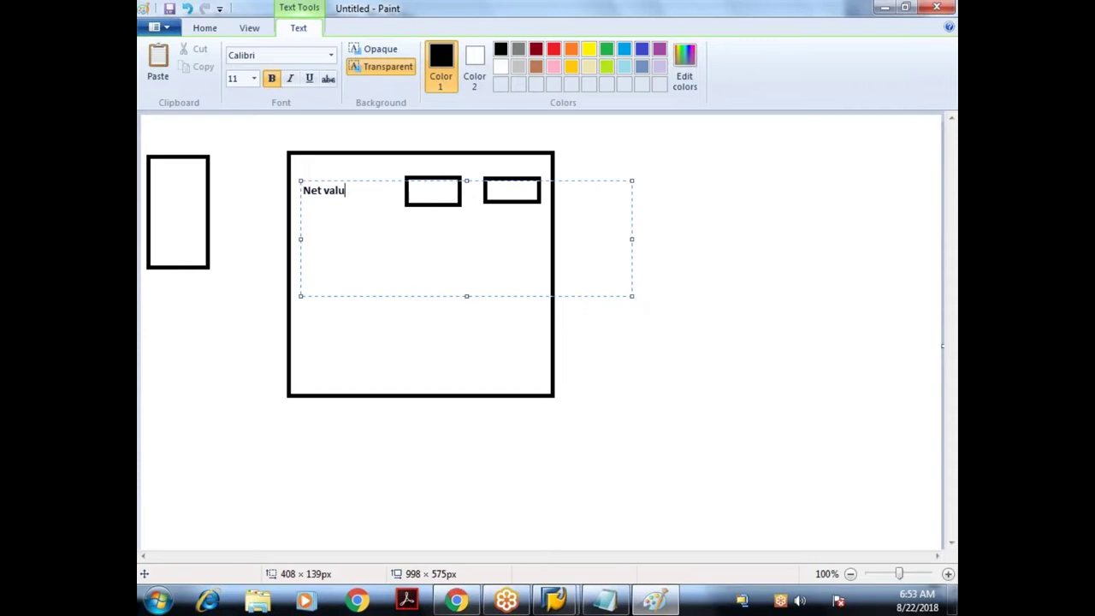
pyautogui.write('e Rang')
pyautogui.click(704, 337)
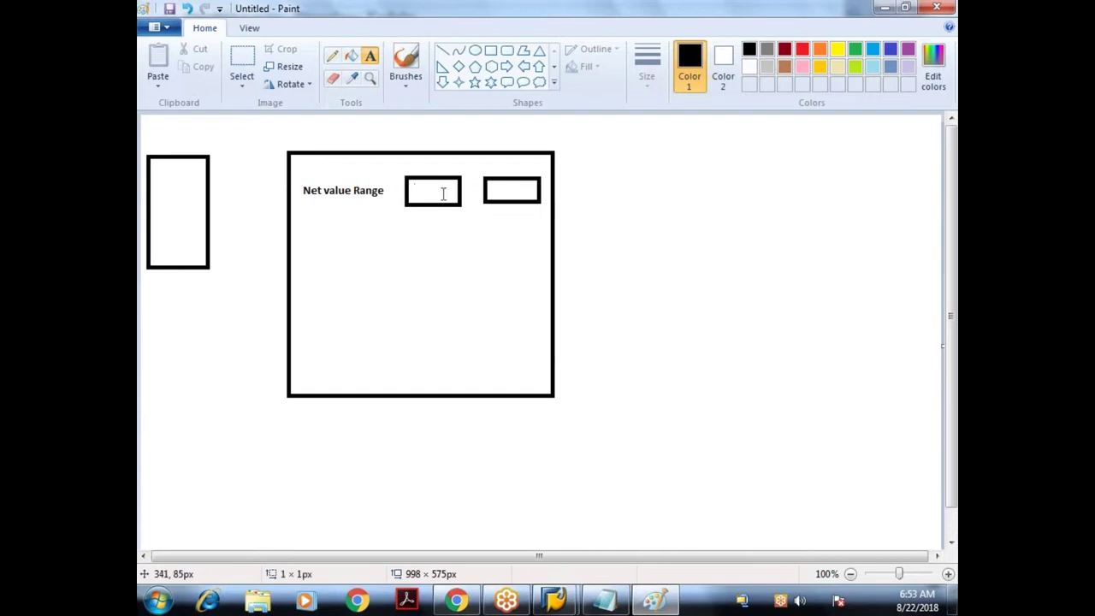
# Step: Add the text 1000 in the first small input box and 1500 in the second, beside the "Net value Range" label
pyautogui.moveTo(412, 180); pyautogui.dragTo(636, 273)
pyautogui.write('1000')
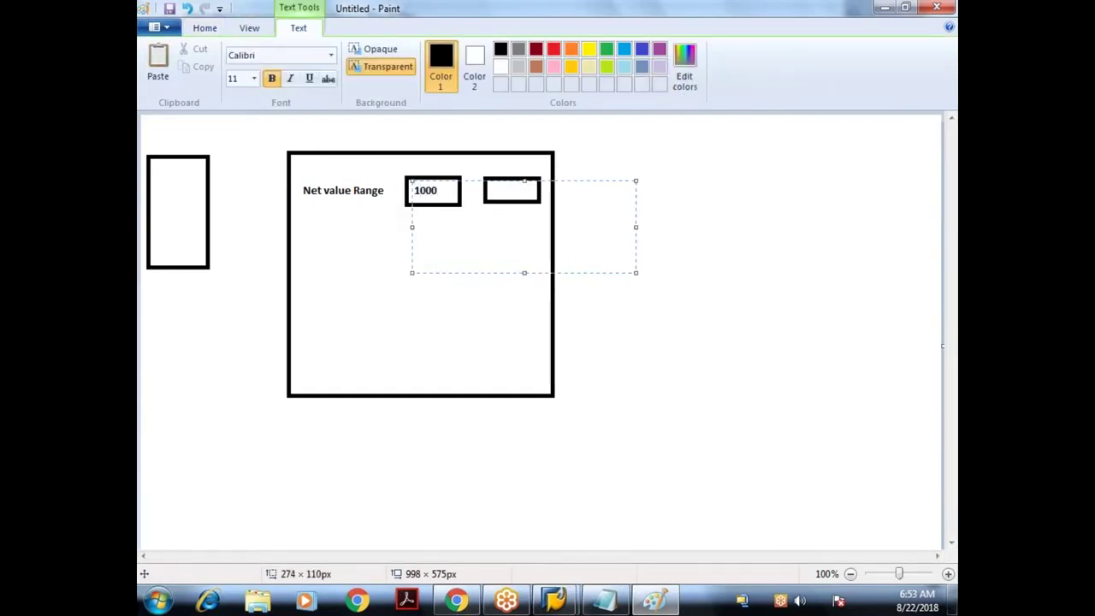
pyautogui.write('1500')
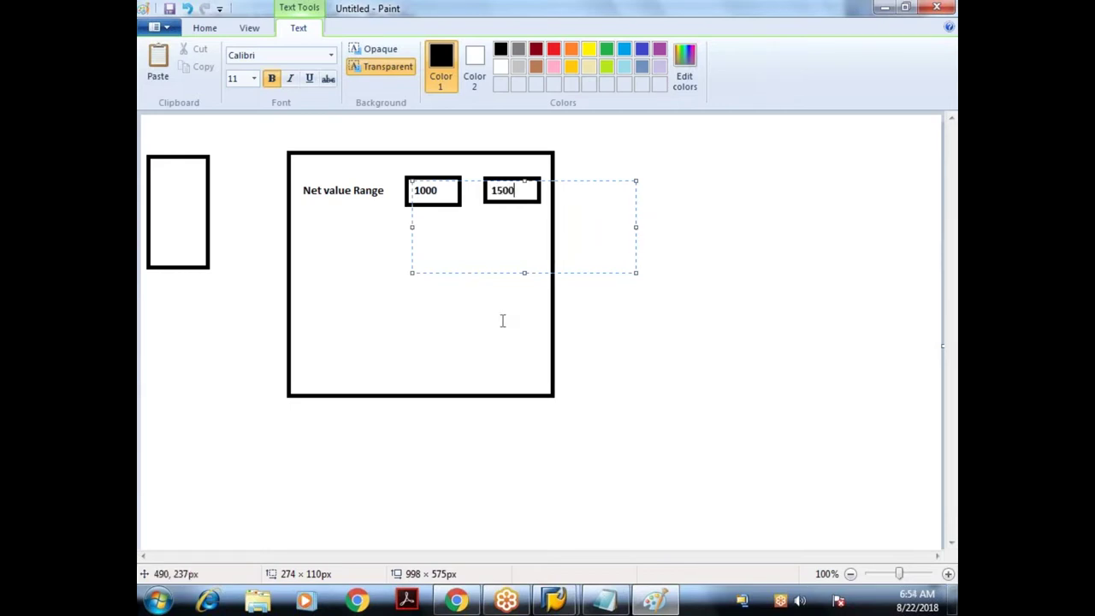
pyautogui.click(477, 301)
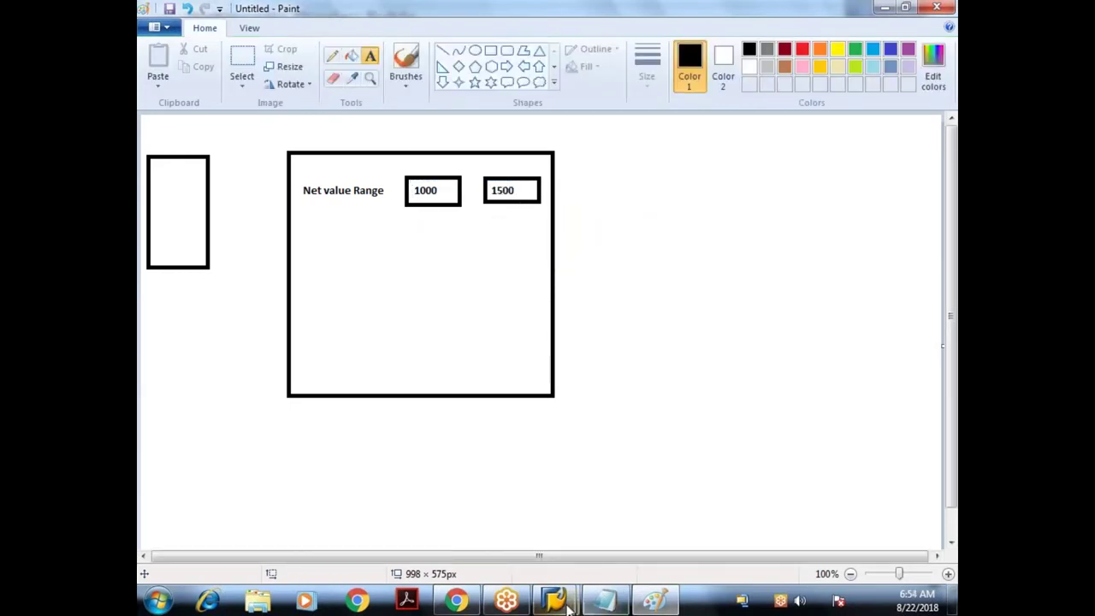
# Step: Switch to SAP and open the data browser selection screen for table VBAK, examining its Sales Document, Net value and Sold-to party criteria
pyautogui.moveTo(554, 601)
pyautogui.click(586, 562)
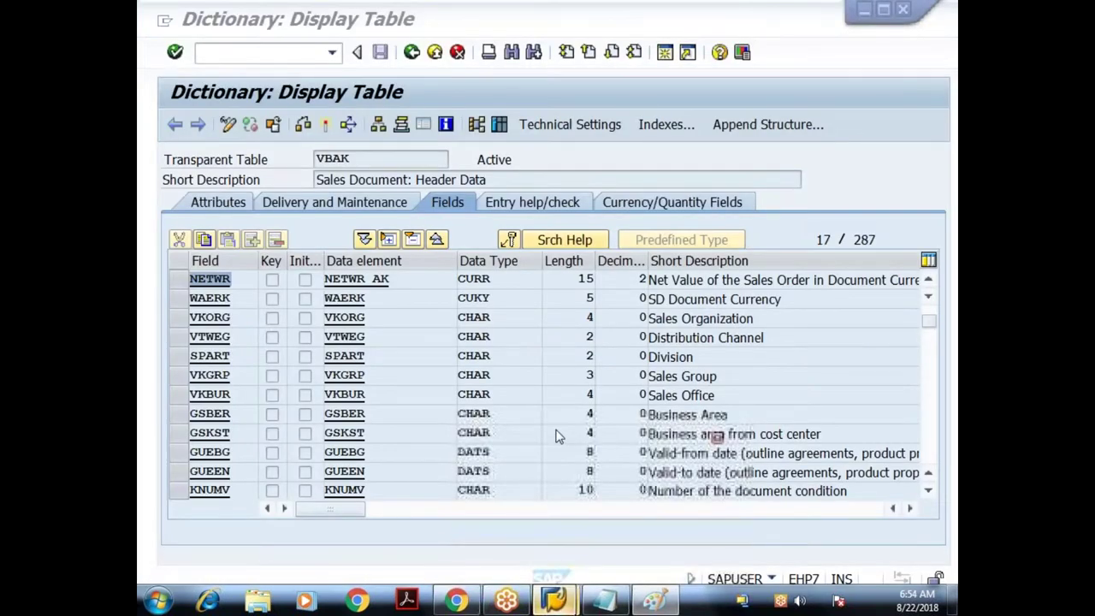
pyautogui.click(412, 53)
pyautogui.click(275, 408)
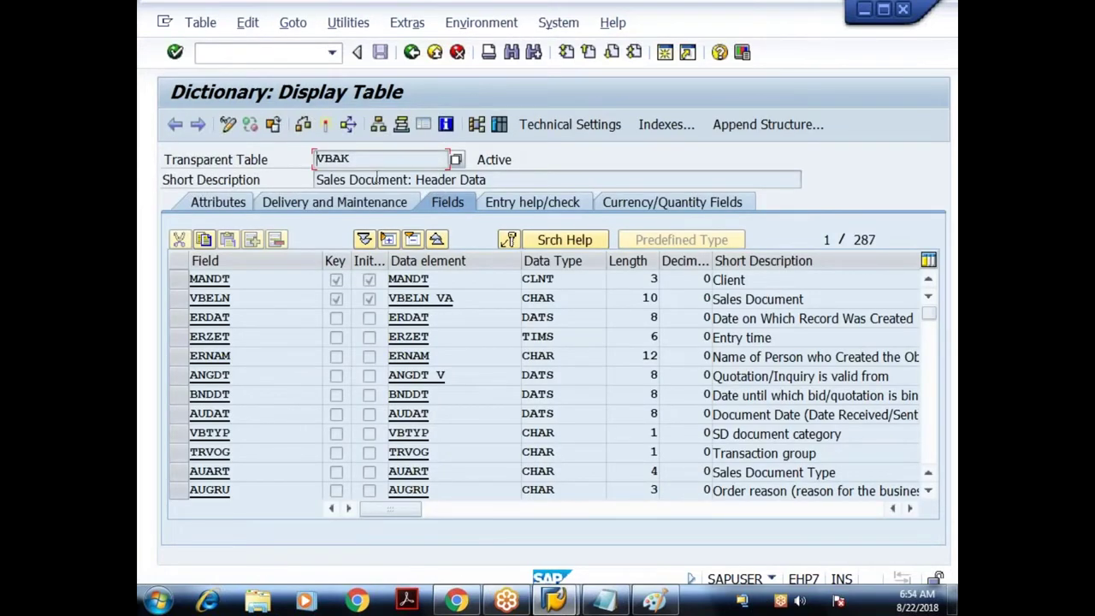
pyautogui.click(500, 126)
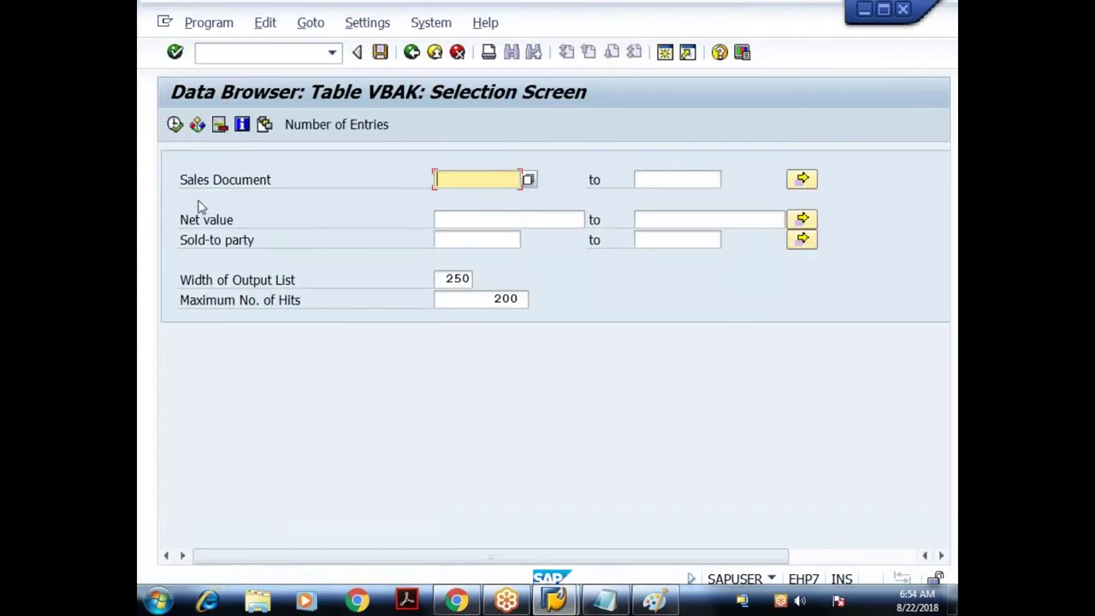
pyautogui.moveTo(210, 180); pyautogui.dragTo(272, 180)
pyautogui.moveTo(198, 221); pyautogui.dragTo(235, 221)
pyautogui.click(246, 244)
# Step: Limit the fields for selection on the VBAK selection screen to VBELN (Sales Document) only
pyautogui.click(367, 22)
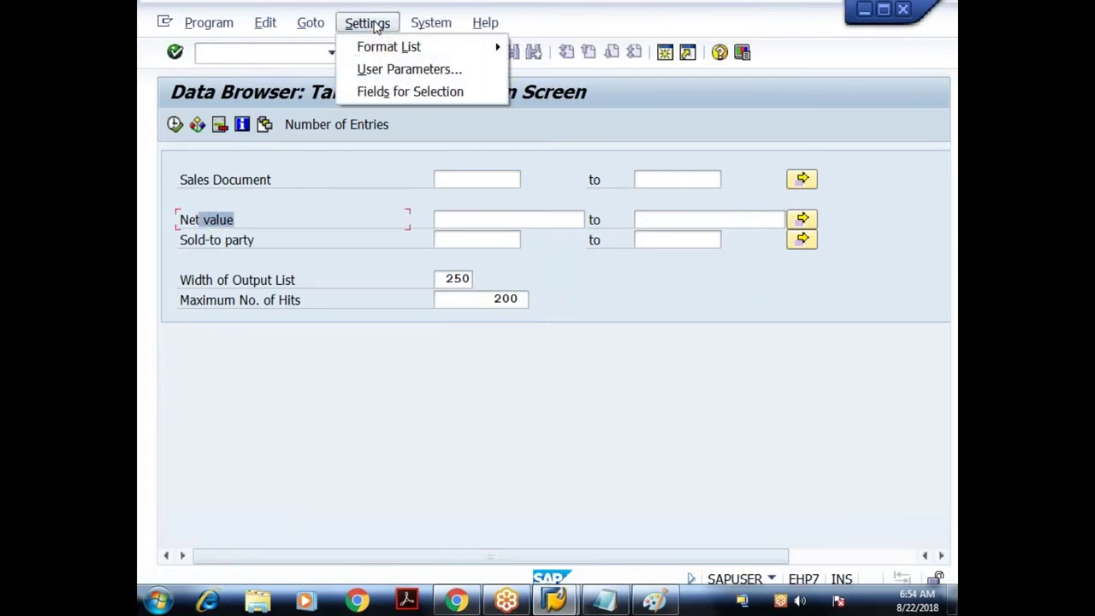
pyautogui.click(389, 96)
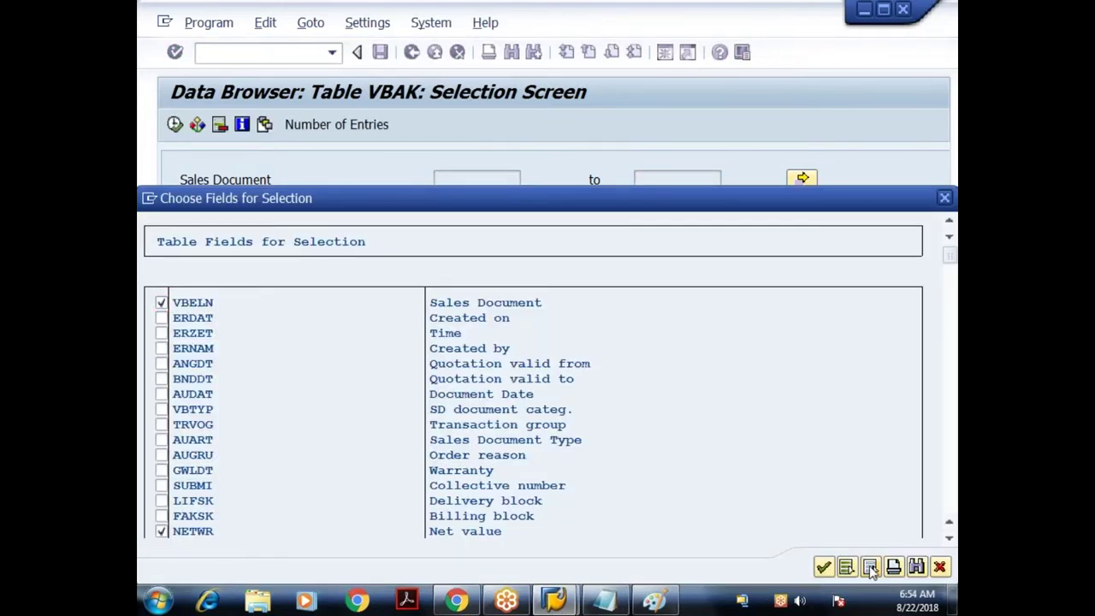
pyautogui.click(871, 568)
pyautogui.click(161, 303)
pyautogui.click(823, 568)
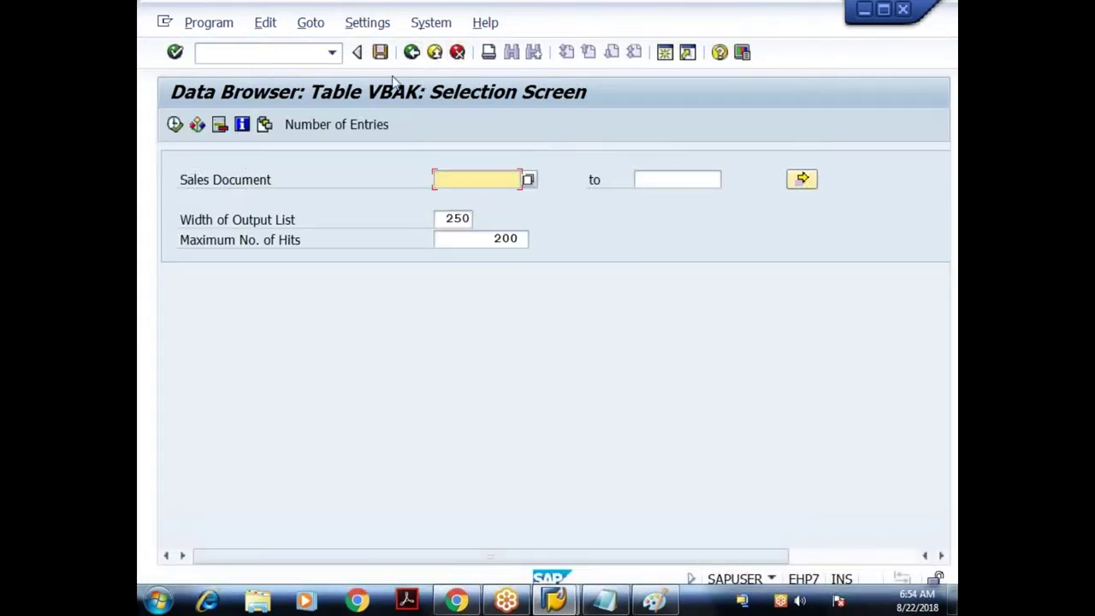
# Step: Return to the VBAK table definition and examine the Sales Document description and the total number of fields
pyautogui.click(411, 52)
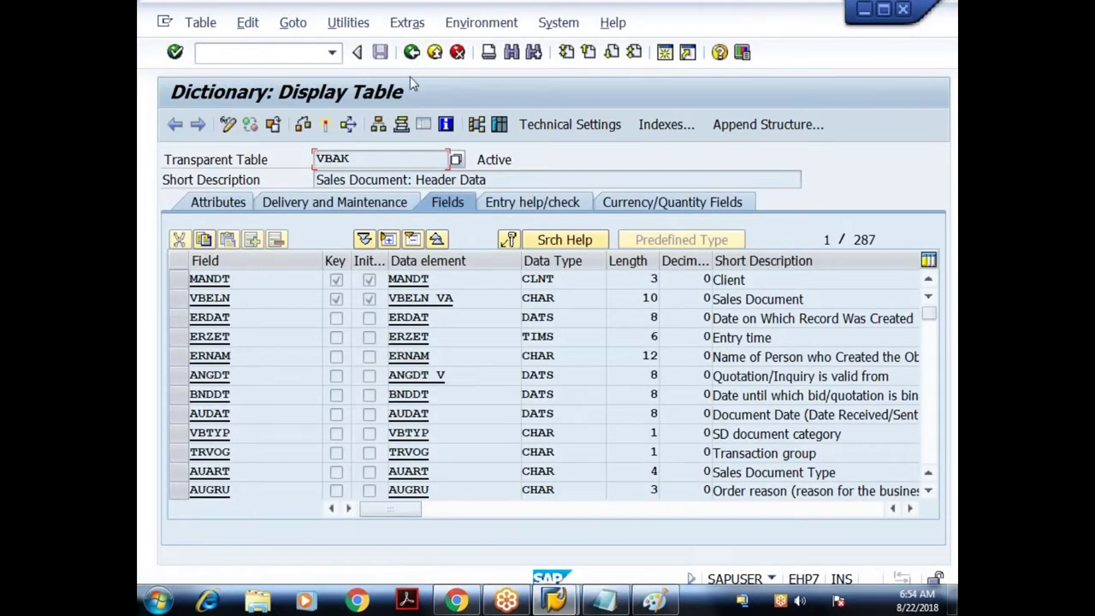
pyautogui.press('F3')
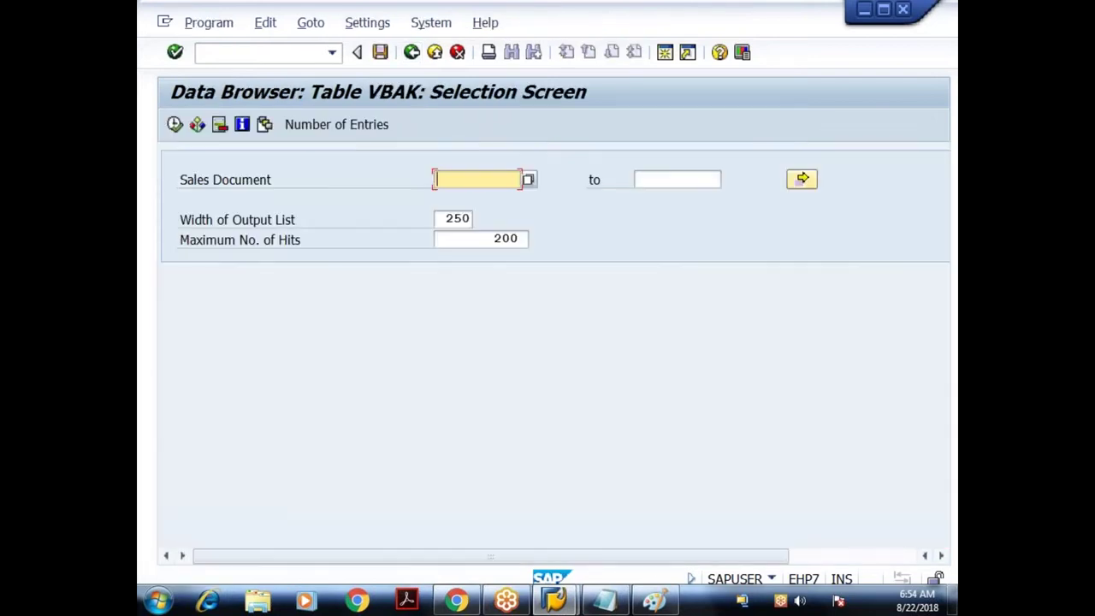
pyautogui.click(415, 60)
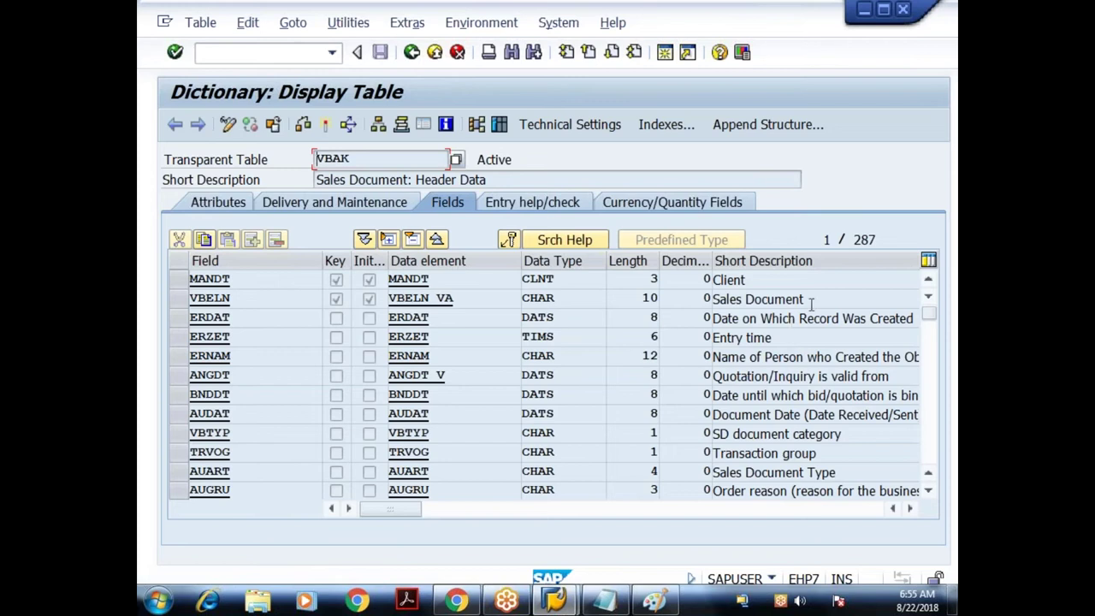
pyautogui.click(804, 299)
pyautogui.click(858, 239)
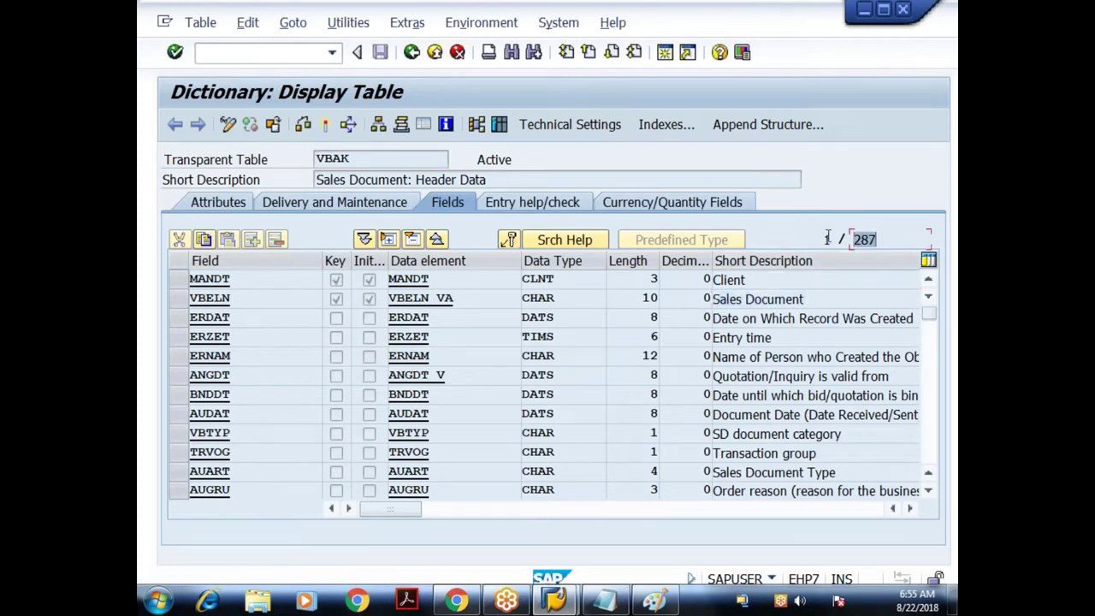
# Step: Display the number of entries in table VBAK without any selection criteria and dismiss the result
pyautogui.click(499, 124)
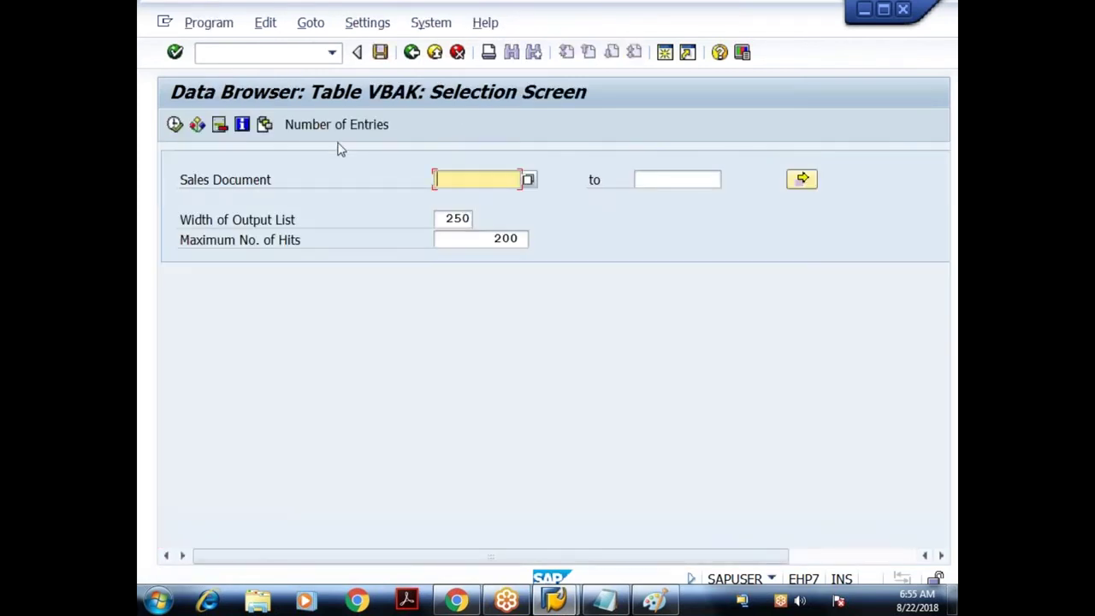
pyautogui.click(346, 126)
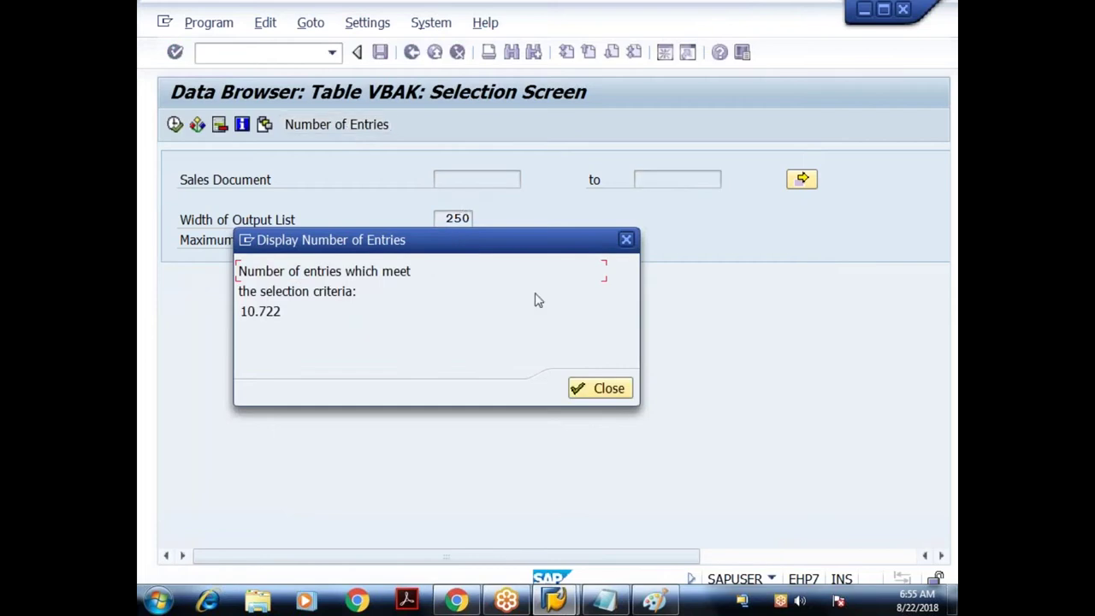
pyautogui.click(599, 388)
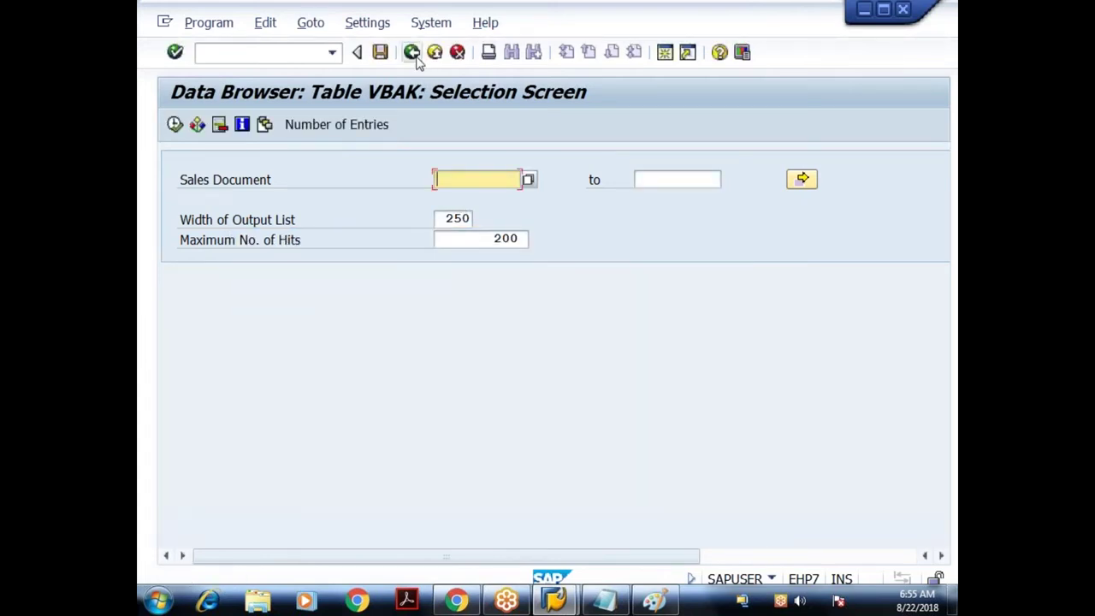
# Step: Return to the VBAK field list, find the field netwr and examine its short description
pyautogui.click(412, 53)
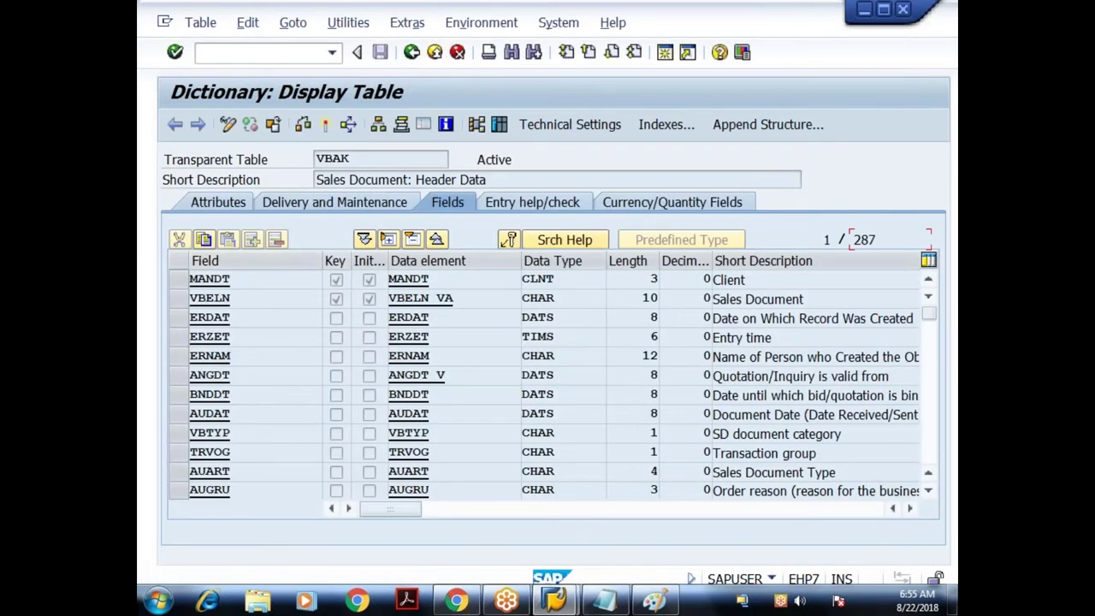
pyautogui.click(511, 53)
pyautogui.write('netwr')
pyautogui.press('Return')
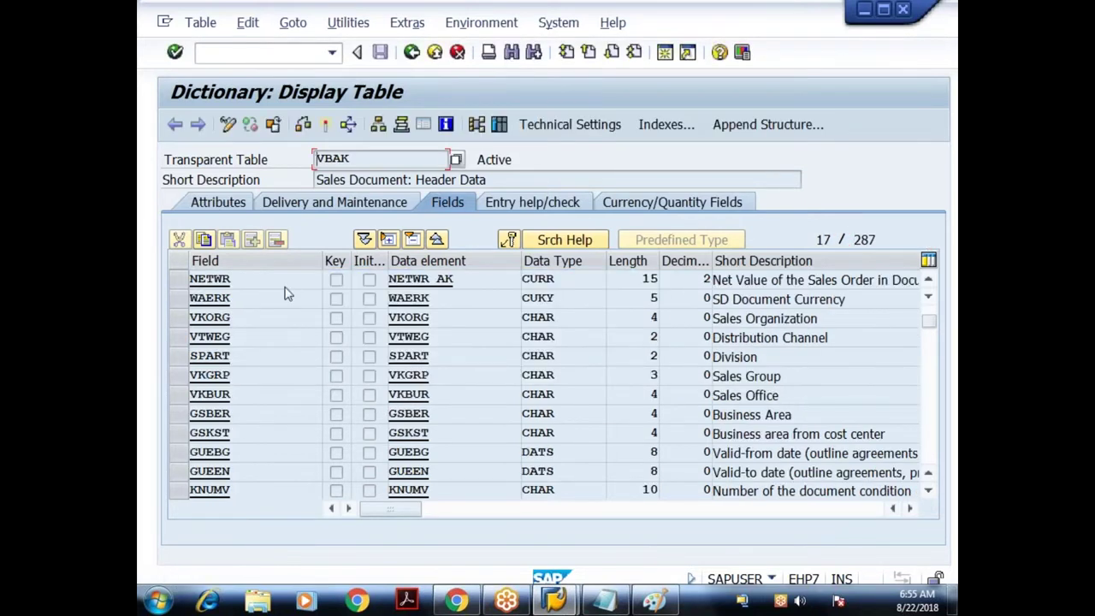
pyautogui.moveTo(760, 280); pyautogui.dragTo(850, 286)
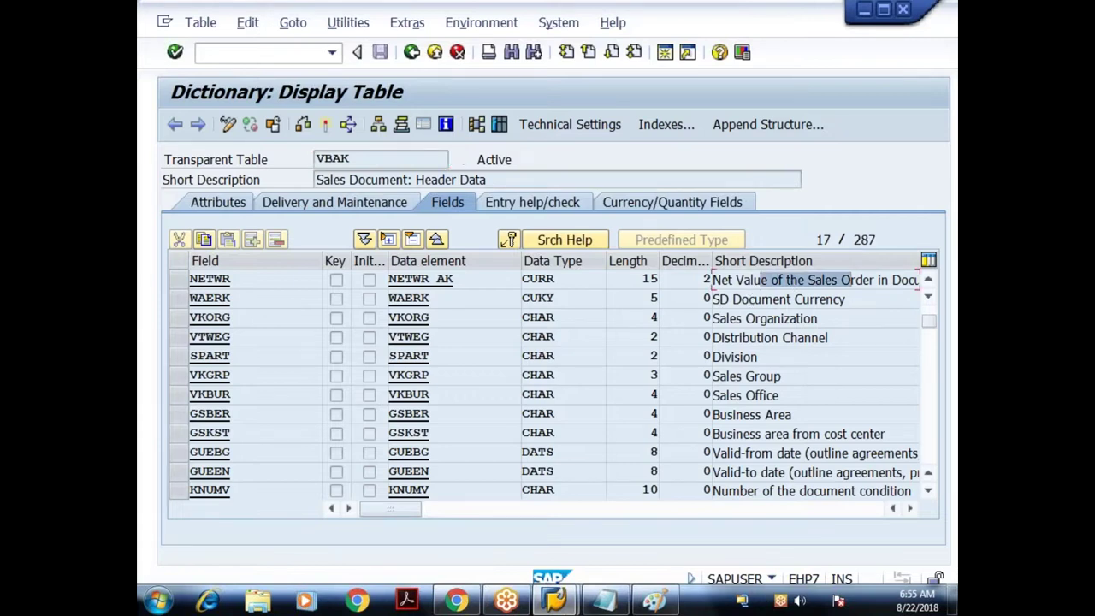
# Step: Reopen the VBAK data browser selection screen and add NETWR (Net value) to the fields for selection
pyautogui.click(502, 126)
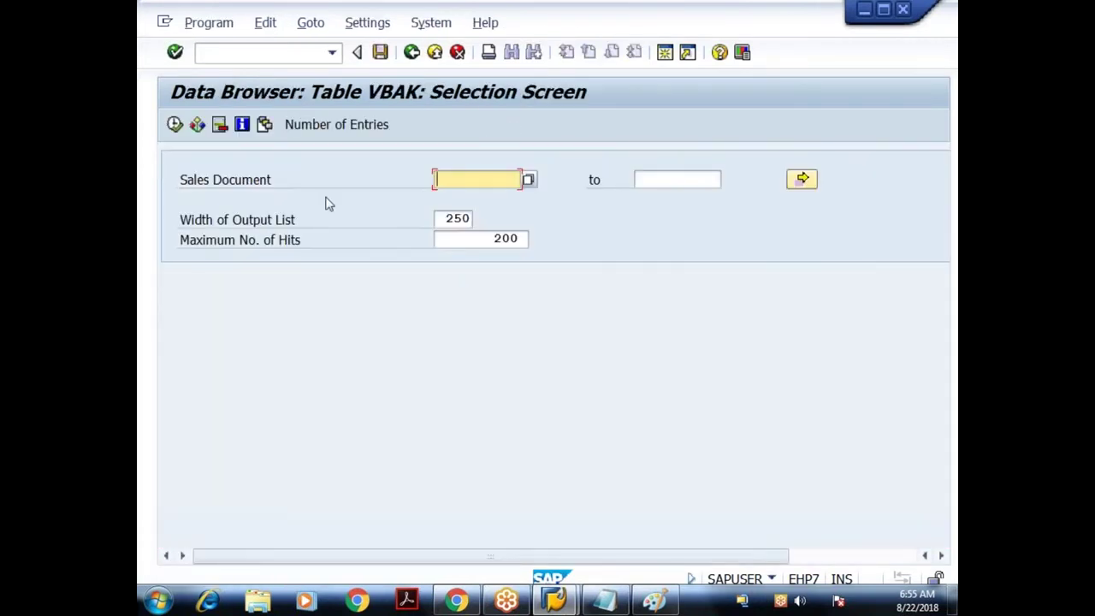
pyautogui.click(368, 24)
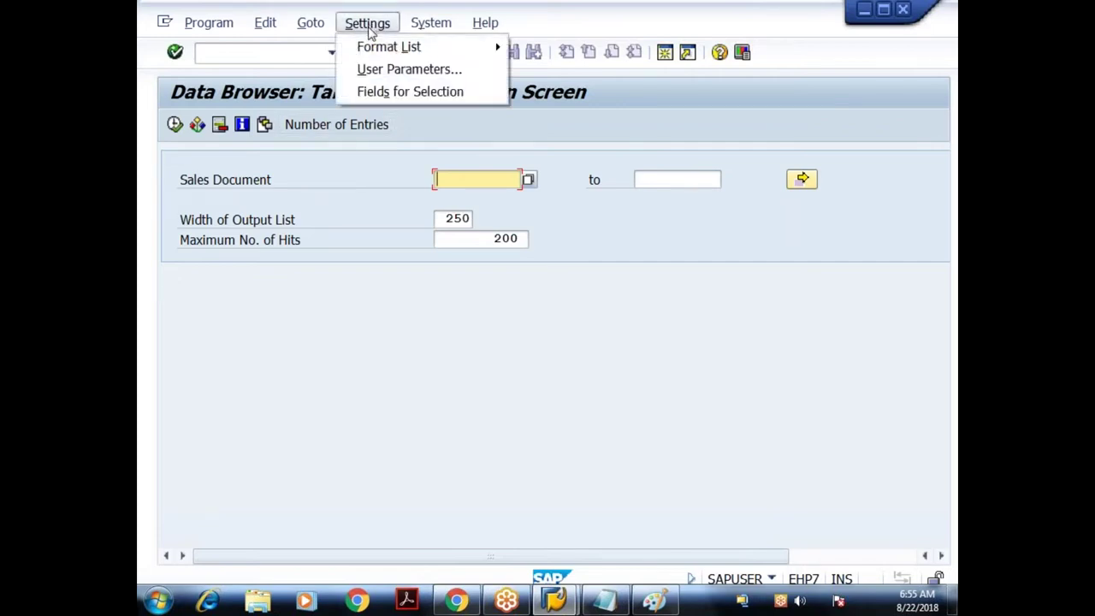
pyautogui.click(419, 94)
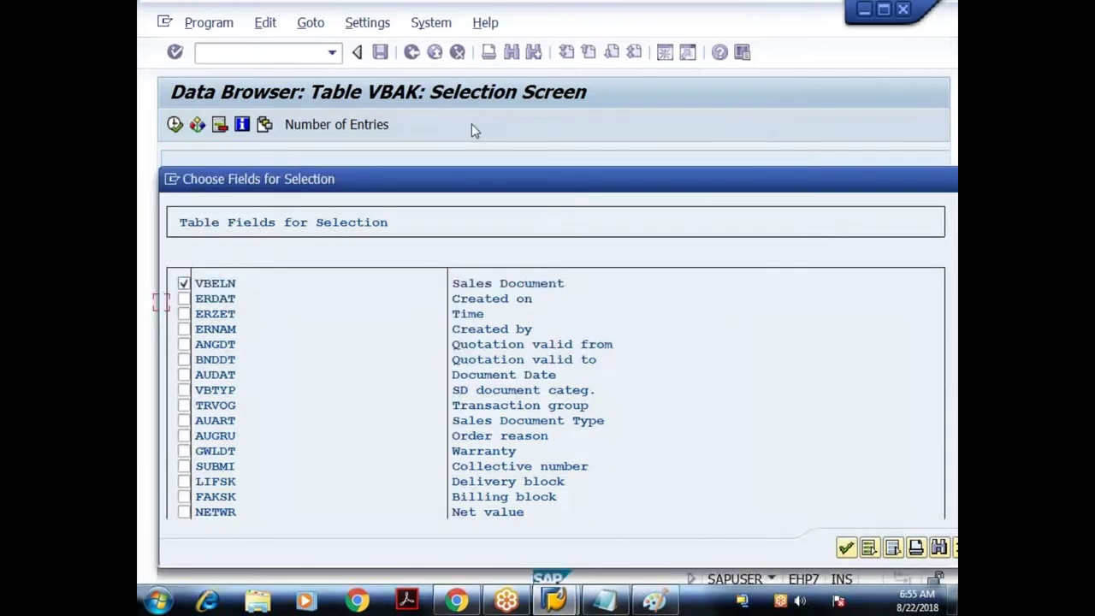
pyautogui.moveTo(432, 133); pyautogui.dragTo(429, 97)
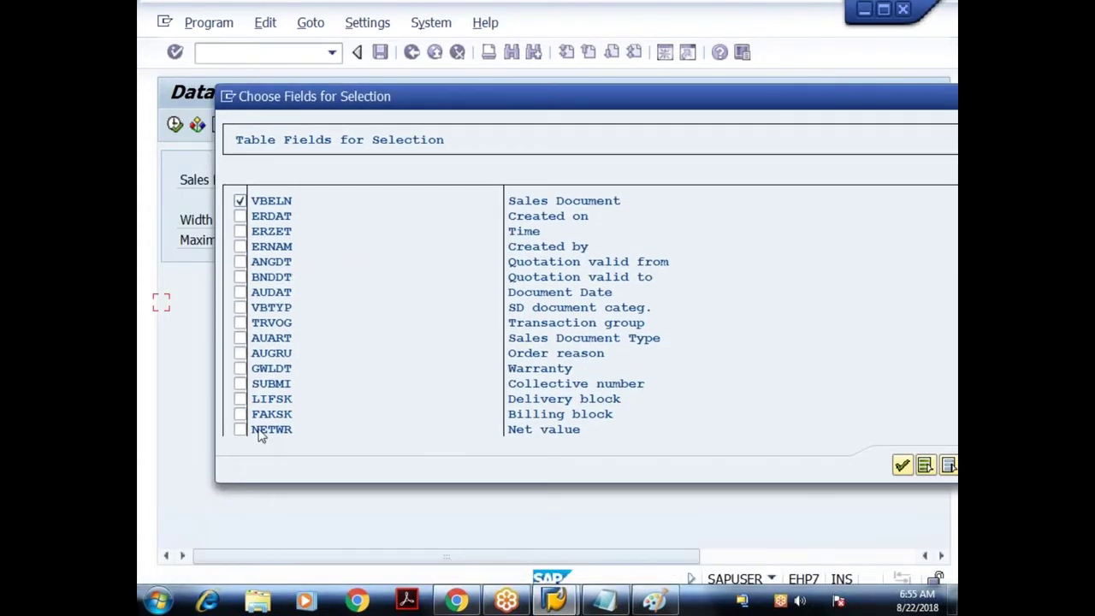
pyautogui.click(243, 433)
pyautogui.click(901, 465)
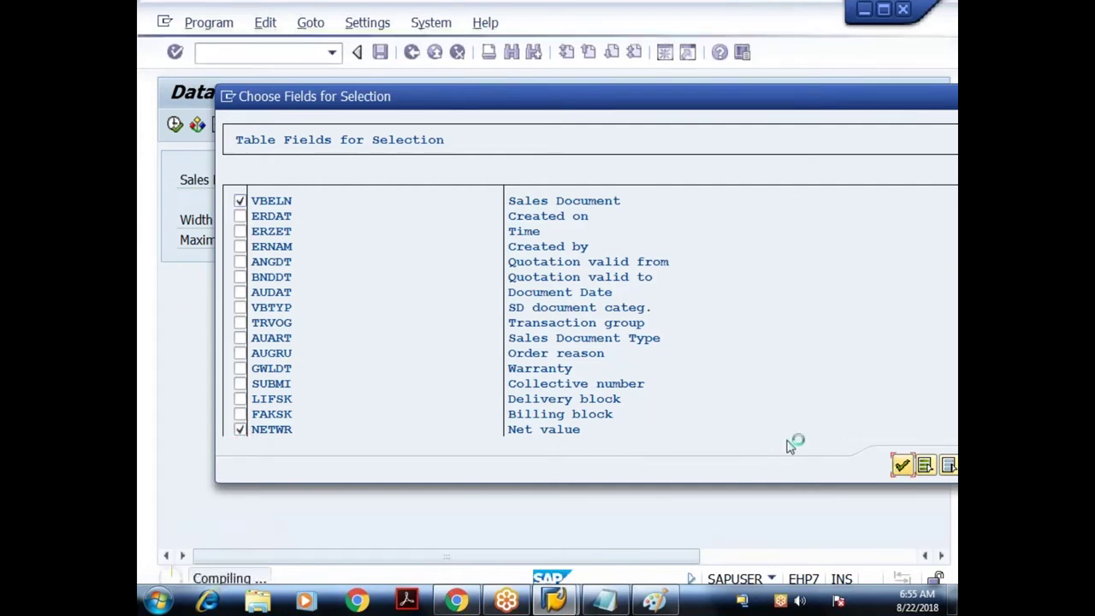
# Step: Set the Net value range to 1000 to 2000 and display the number of matching entries
pyautogui.click(455, 221)
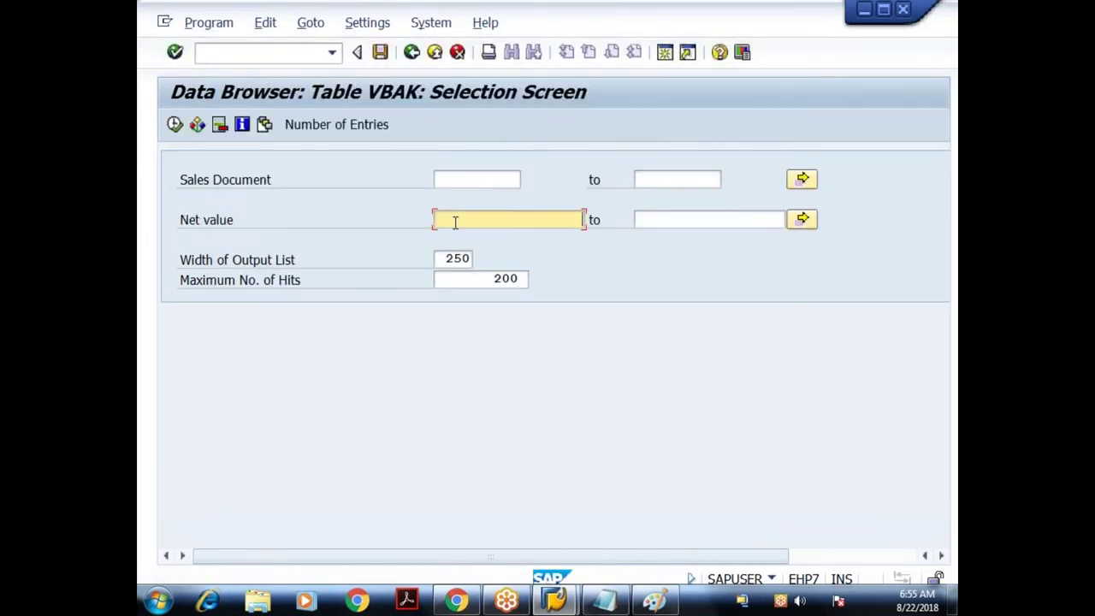
pyautogui.press('Tab')
pyautogui.write('2')
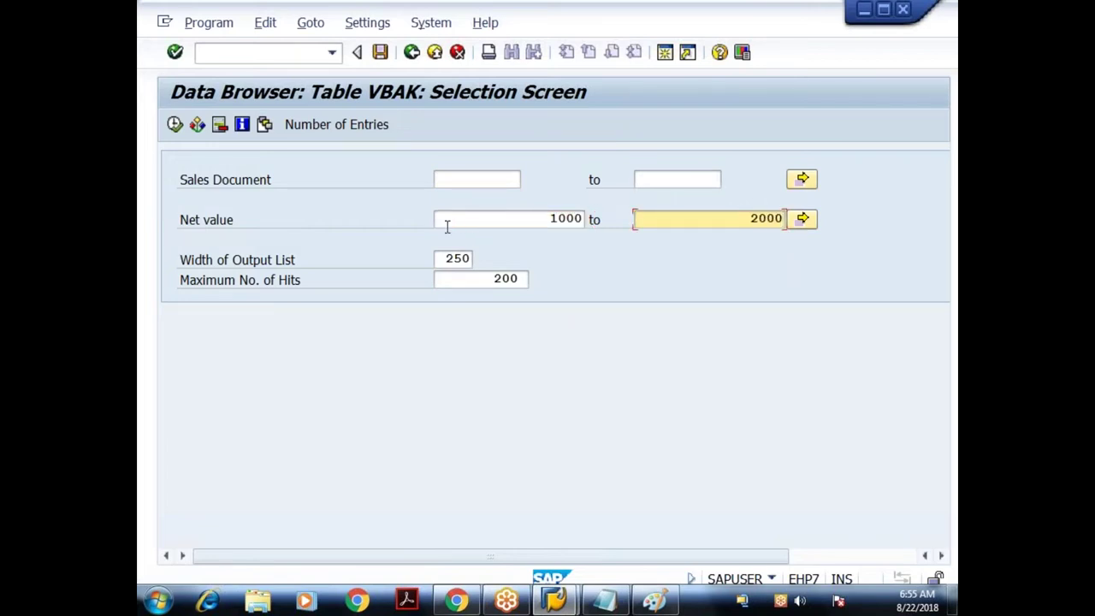
pyautogui.click(533, 220)
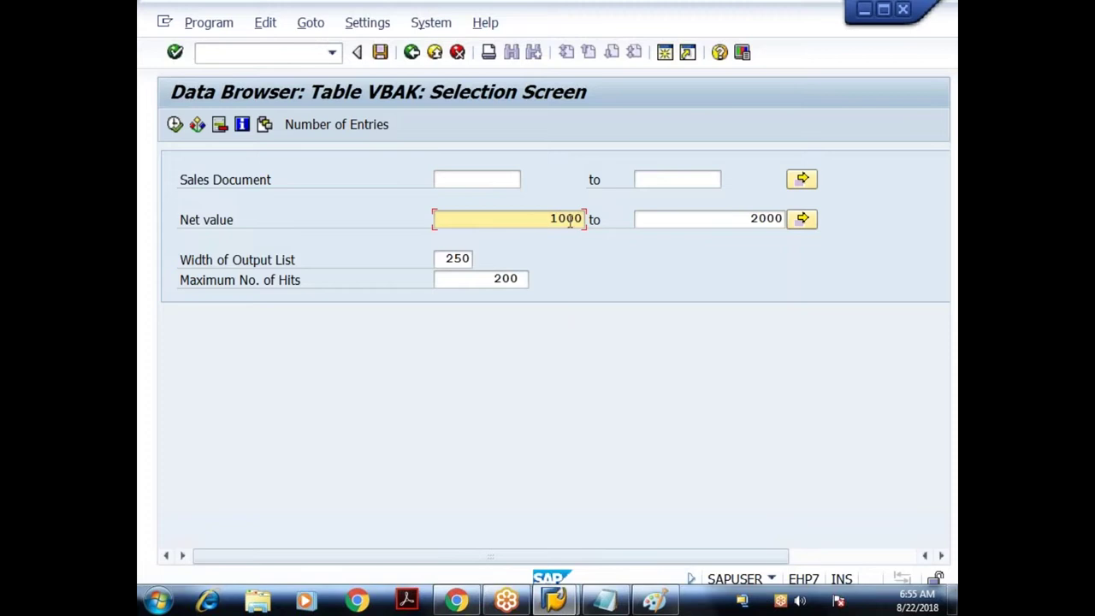
pyautogui.moveTo(736, 224); pyautogui.dragTo(799, 225)
pyautogui.click(567, 220)
pyautogui.click(771, 220)
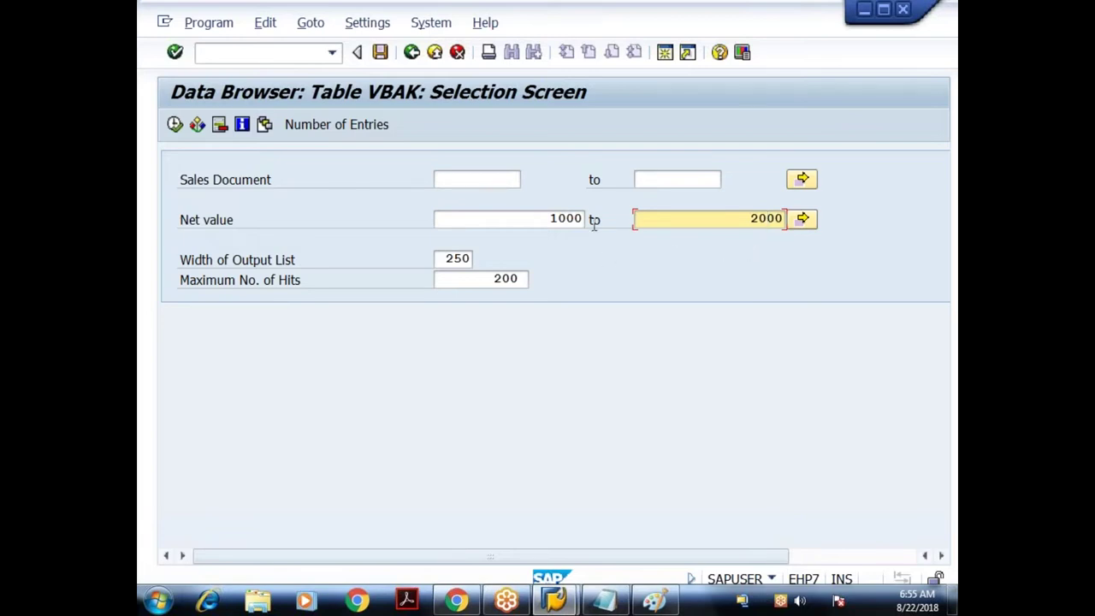
pyautogui.click(338, 126)
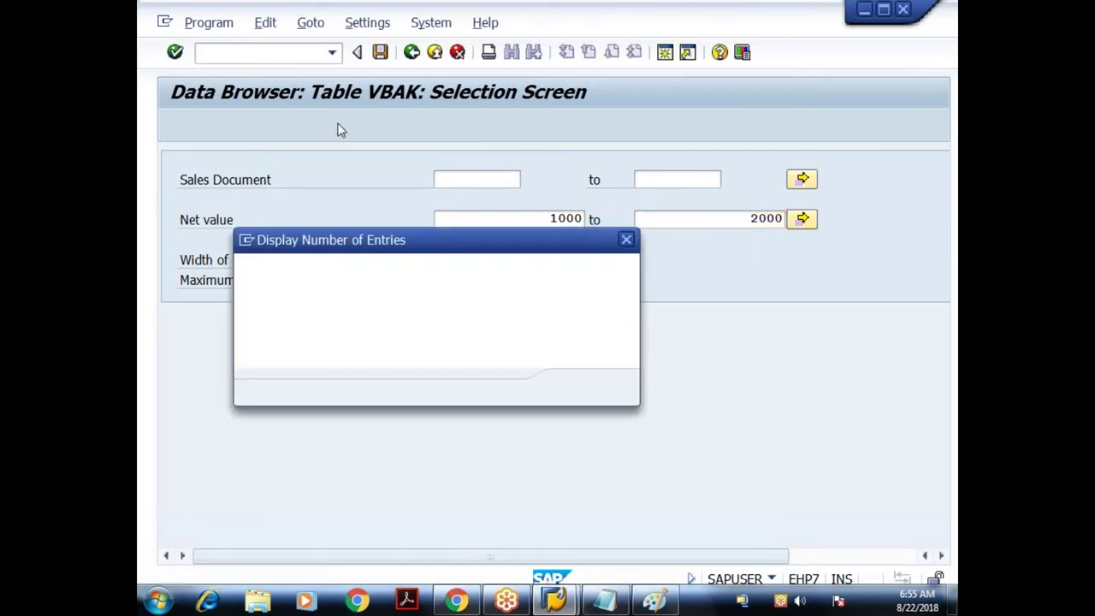
pyautogui.click(599, 389)
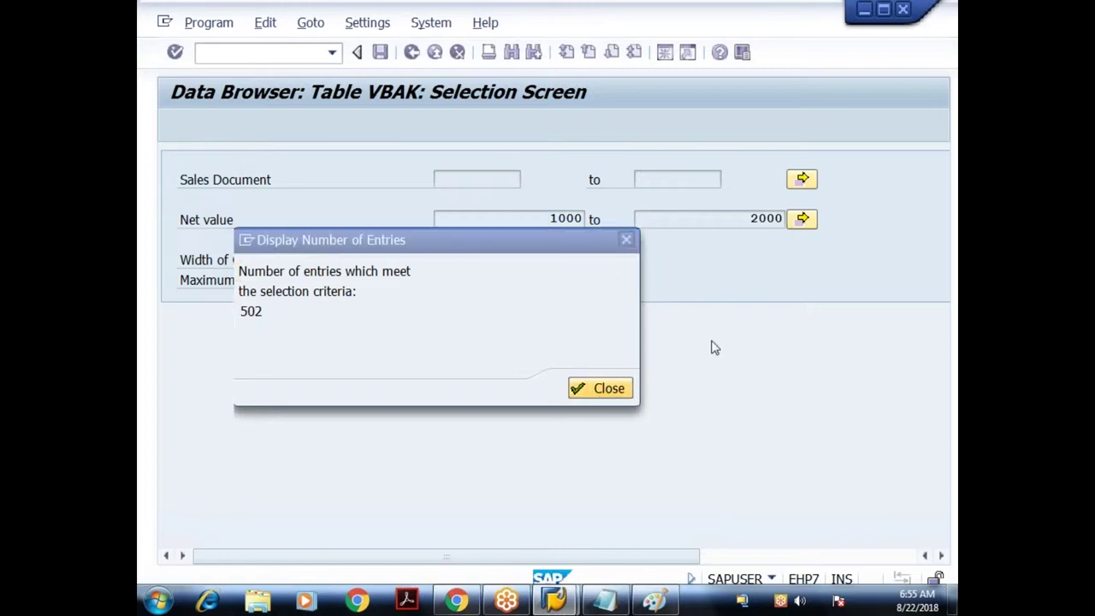
# Step: Set the upper Net value limit to 1500 and display the number of matching entries
pyautogui.doubleClick(743, 224)
pyautogui.write('1500')
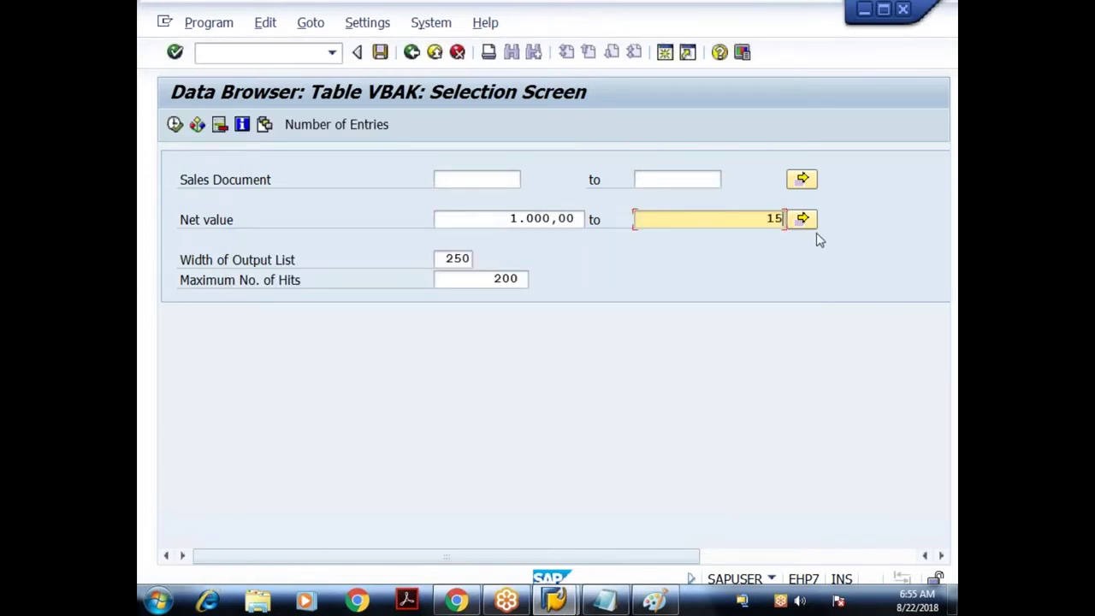
pyautogui.click(374, 130)
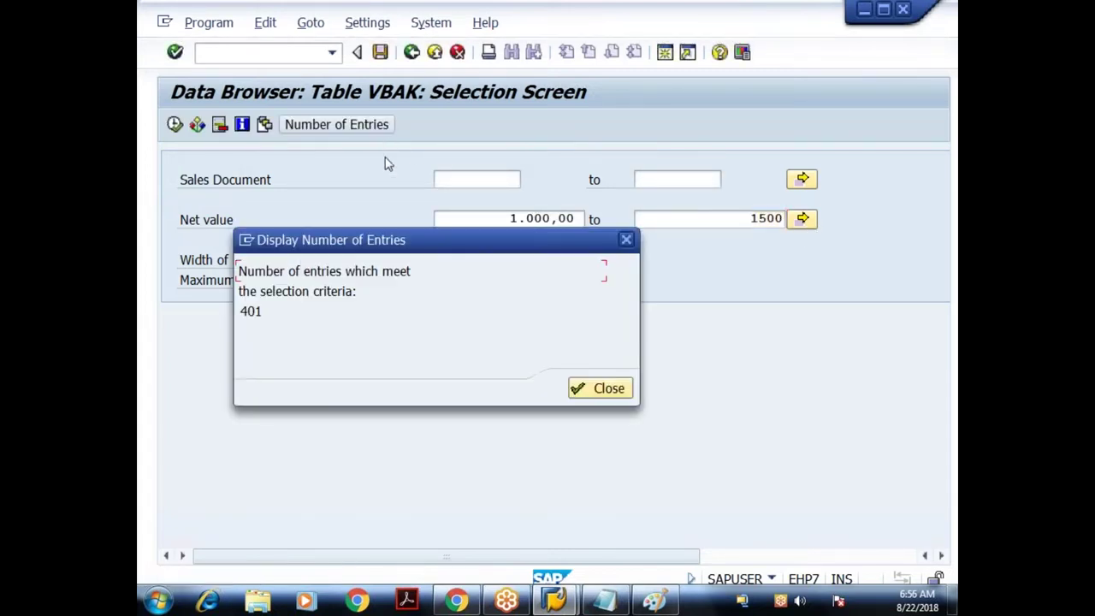
pyautogui.click(599, 386)
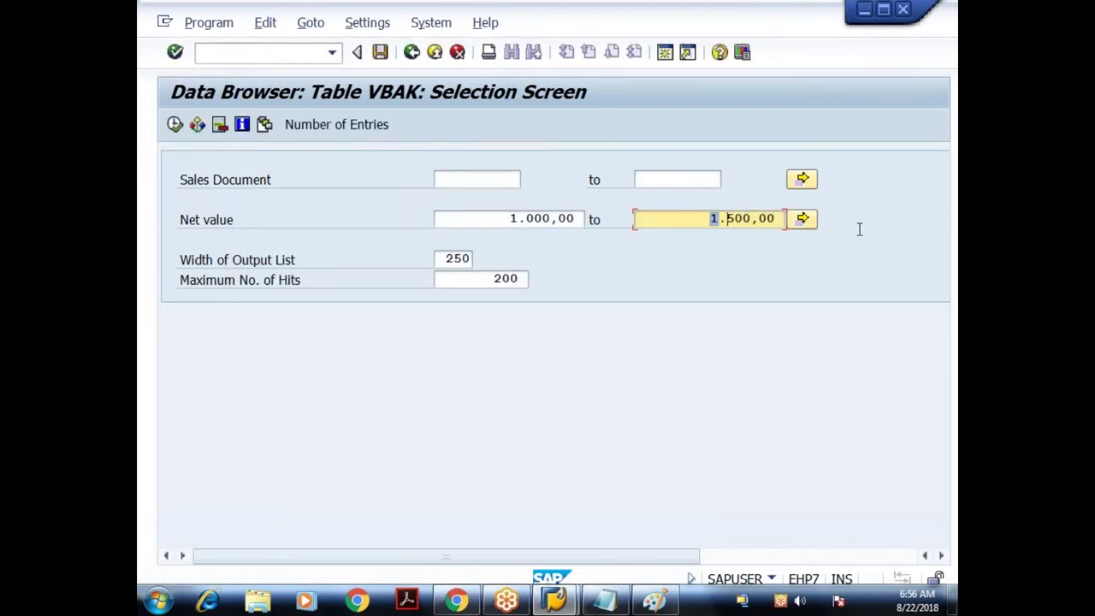
# Step: Change the upper Net value limit to 1100 and check how many entries match
pyautogui.write('11')
pyautogui.click(375, 130)
pyautogui.click(599, 388)
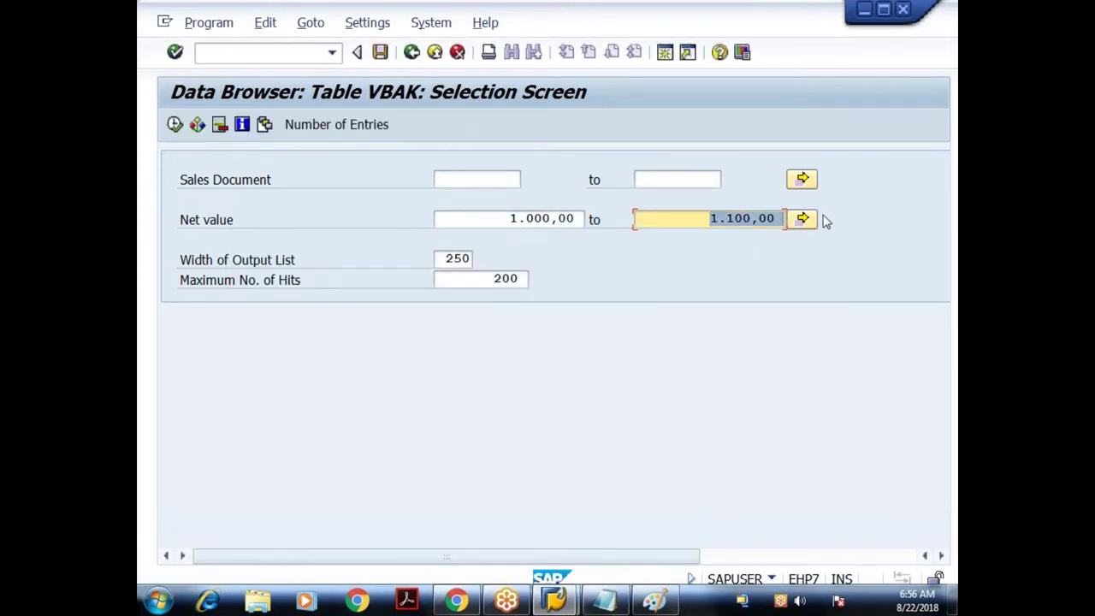
# Step: Try counting entries with an upper Net value limit of 800, below the lower limit, and leave the selection screen
pyautogui.write('800')
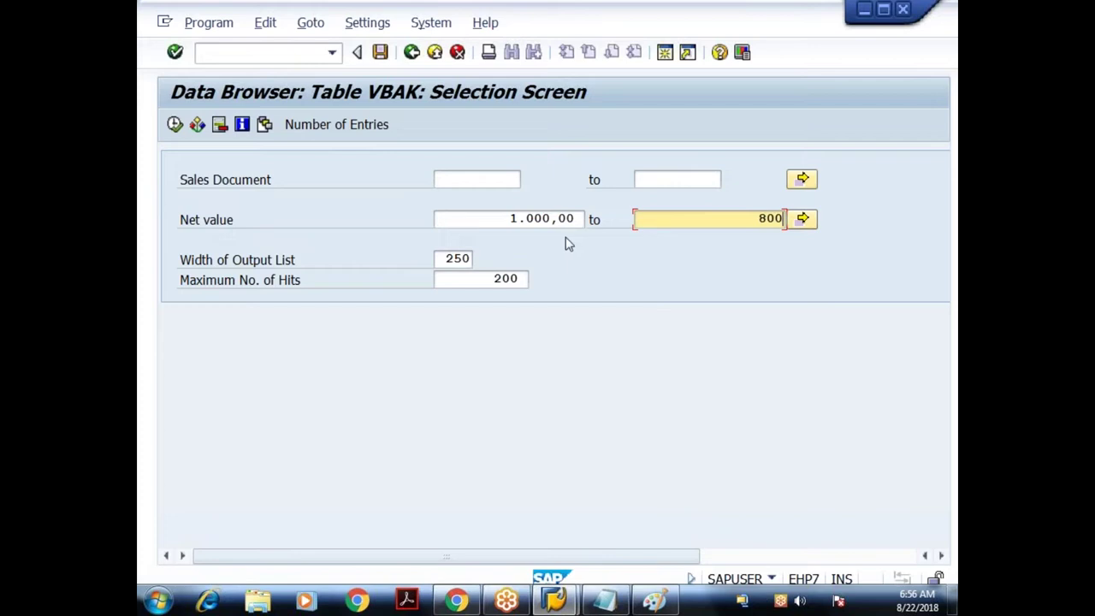
pyautogui.click(367, 128)
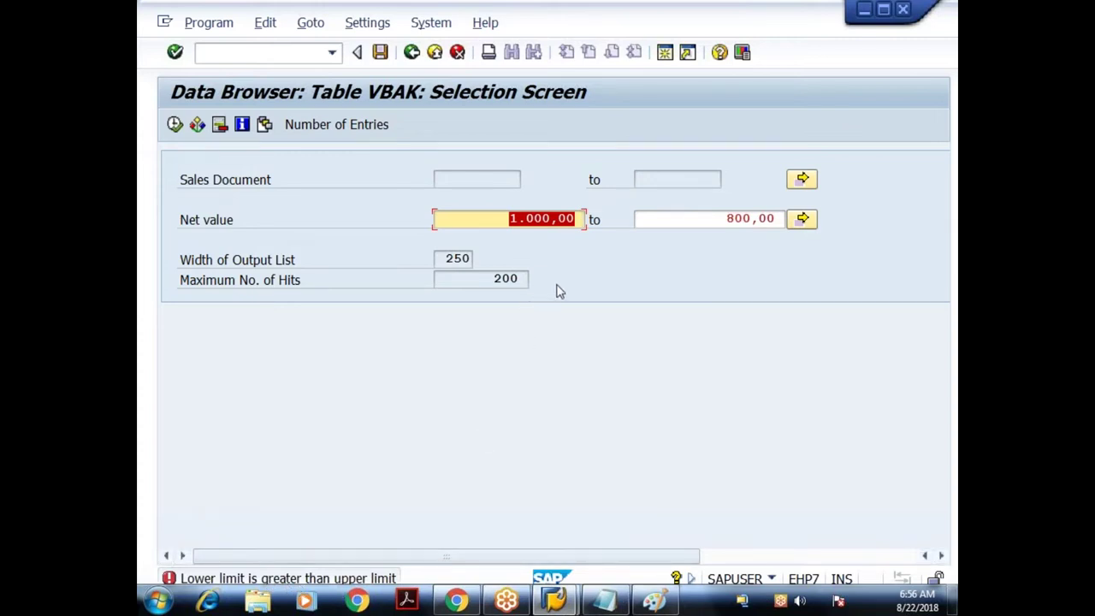
pyautogui.click(457, 57)
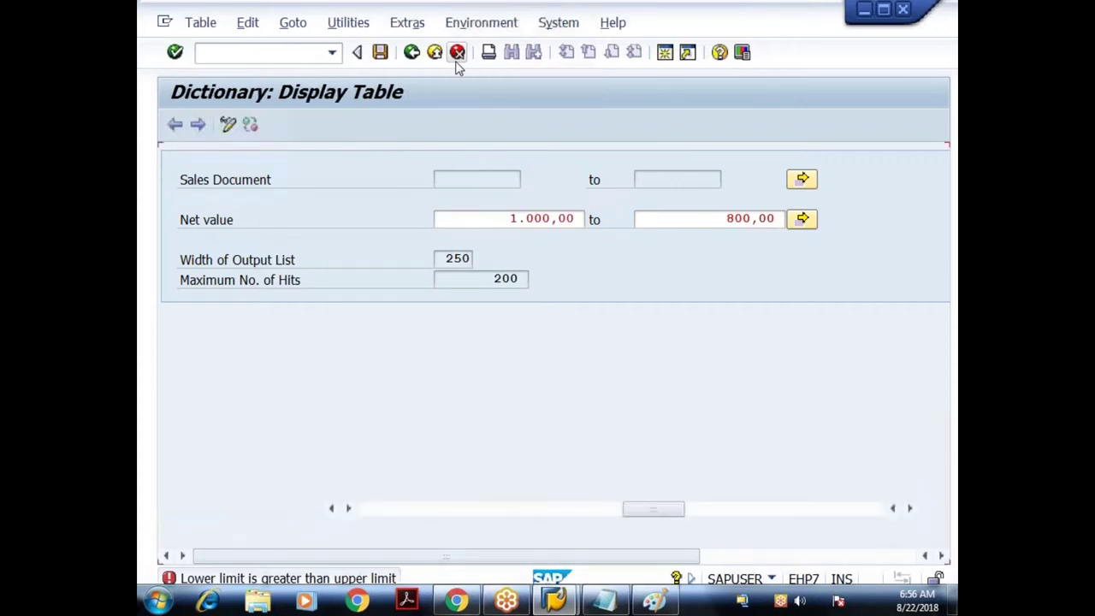
# Step: Switch to Paint and start a text box about 401 × 348 px beside the large rectangle with the heading "Requirement:"
pyautogui.click(655, 601)
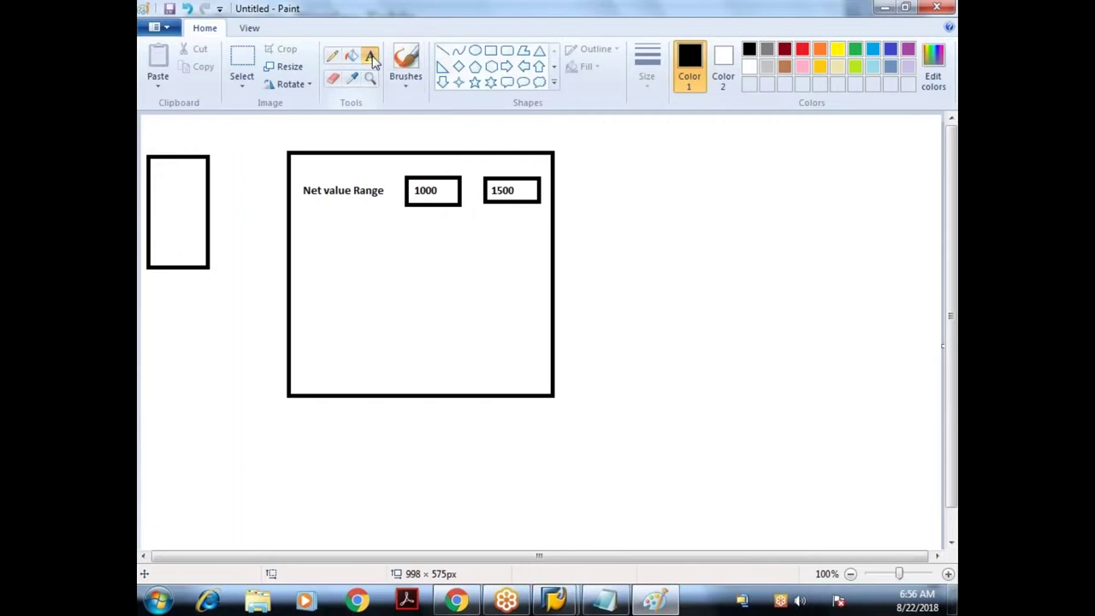
pyautogui.moveTo(590, 146); pyautogui.dragTo(900, 420)
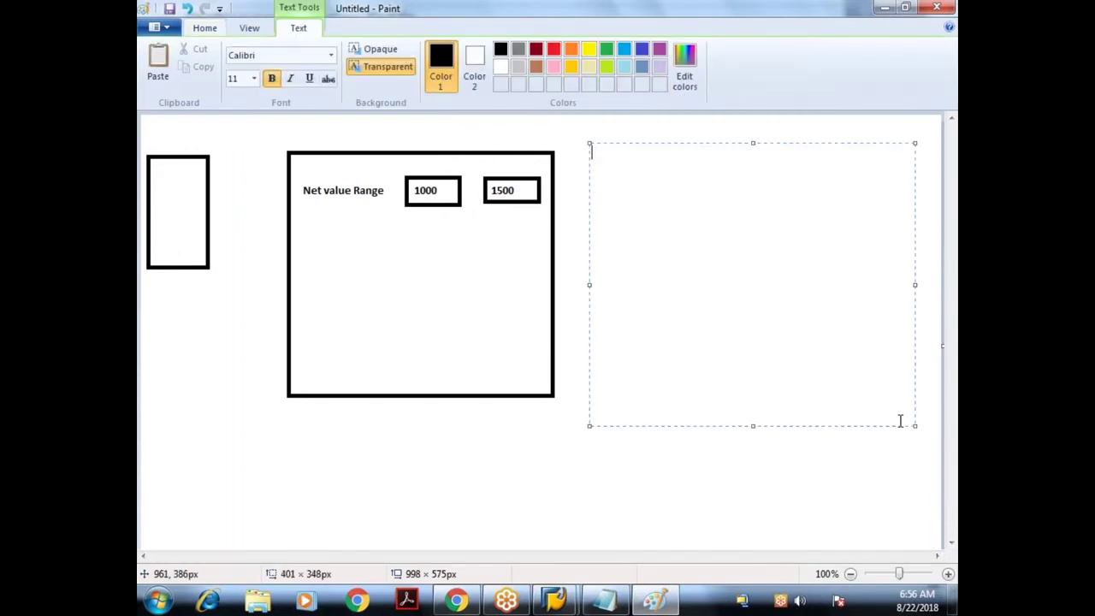
pyautogui.write('Requirement:')
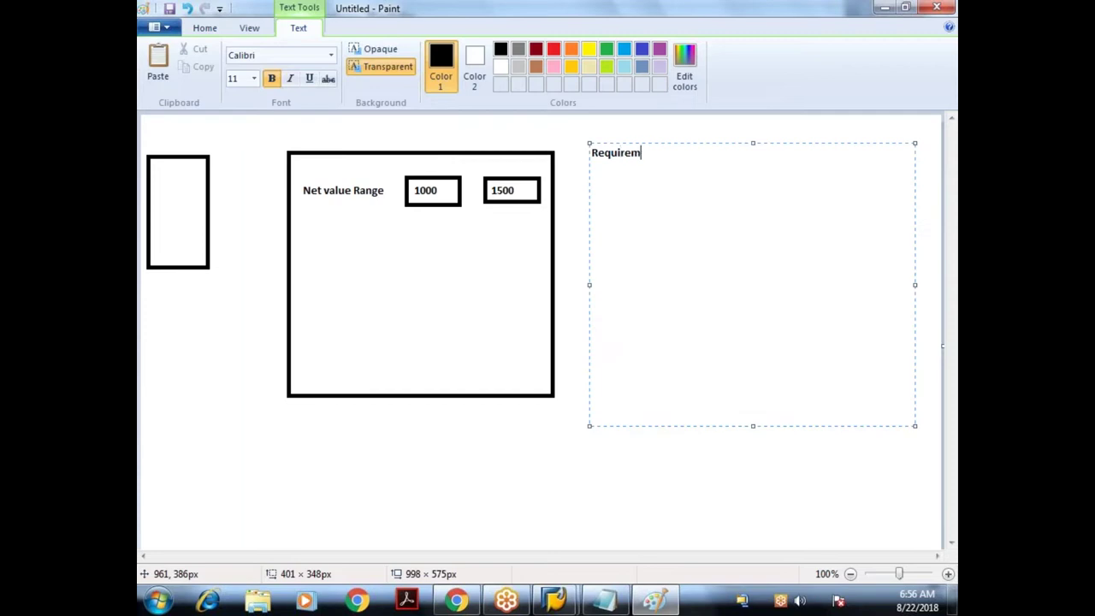